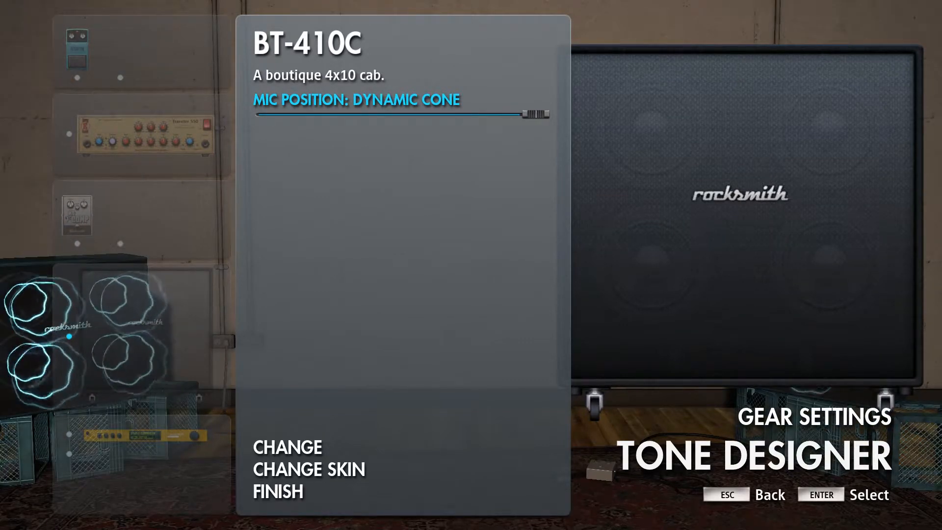
Set the BT-410C cabinet's mic position to Condenser Cone and finish its gear settings.
key(Left)
key(Left)
key(Left)
key(Left)
key(Left)
key(Left)
key(Left)
key(Left)
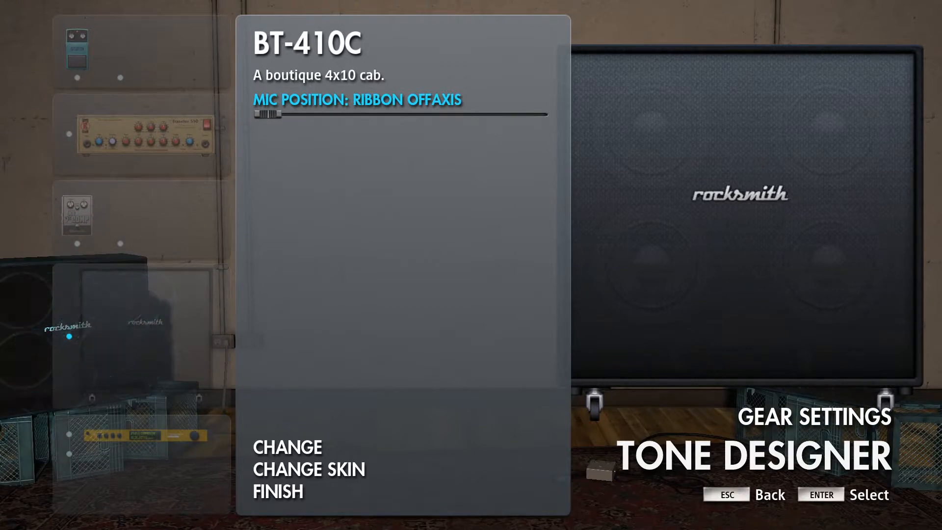
key(Right)
key(Right)
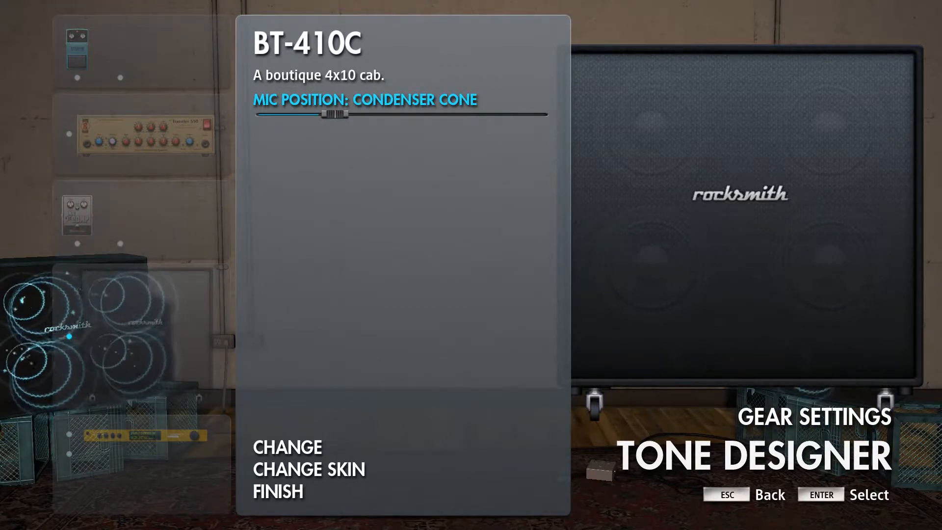
key(Down)
key(Down)
key(Down)
key(Return)
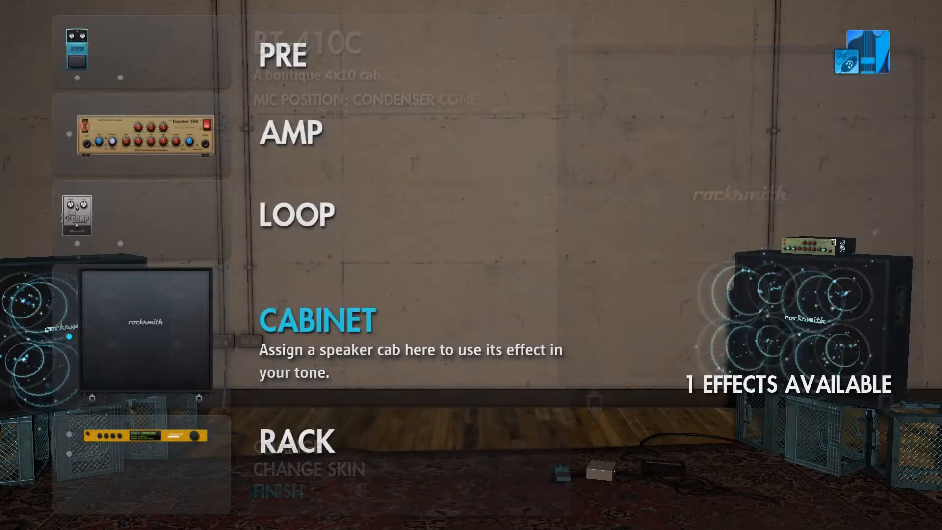
Review the MB Comp loop pedal's compression, recovery speed and transition band settings, leaving them as they are.
key(Up)
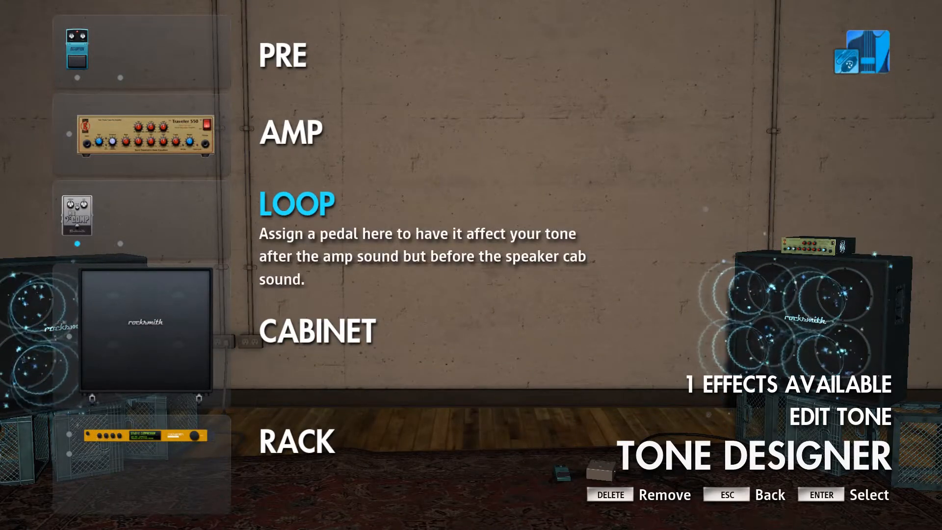
key(Return)
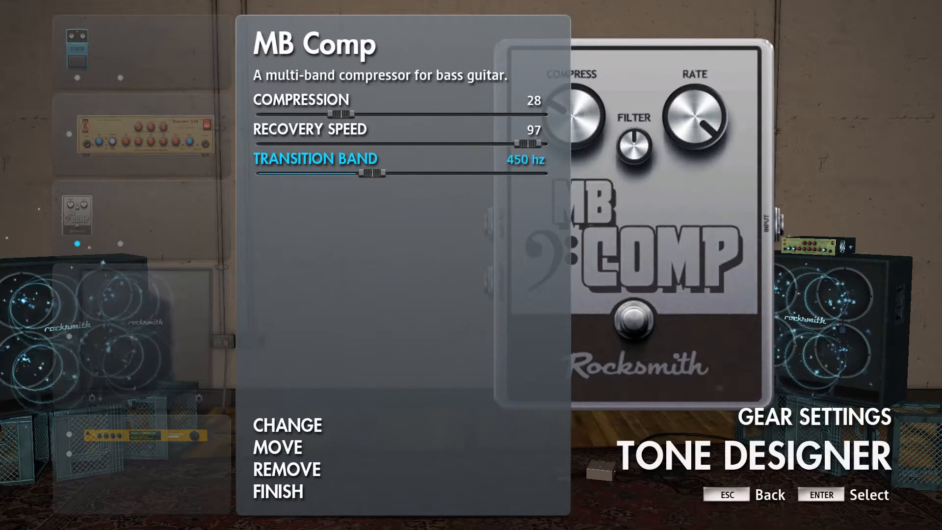
key(Down)
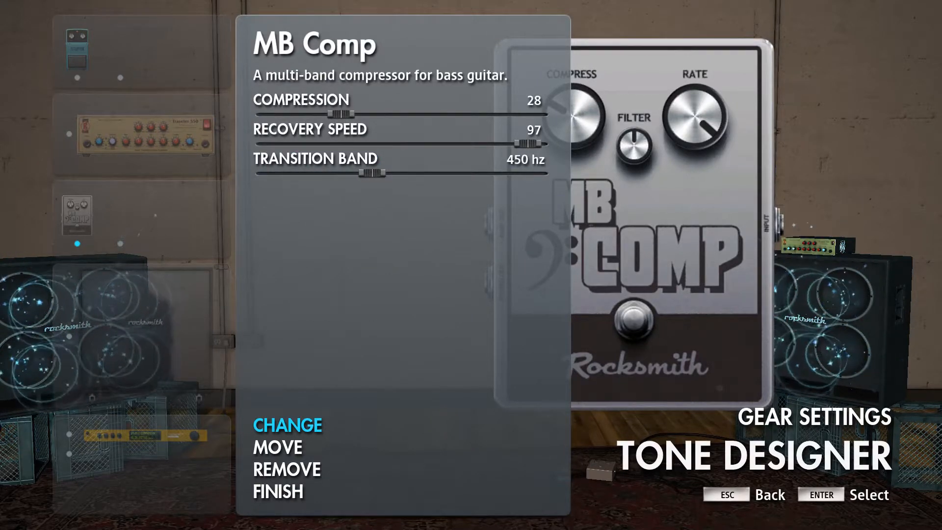
key(Down)
key(Down)
key(Down)
key(Return)
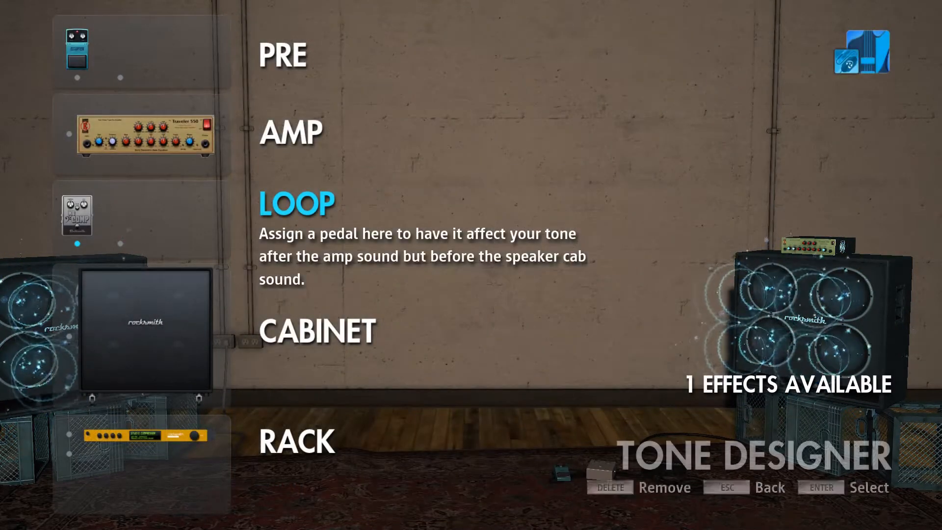
Review the gear settings of the Distortion pre pedal and the Eden WT550 amp.
key(Up)
key(Up)
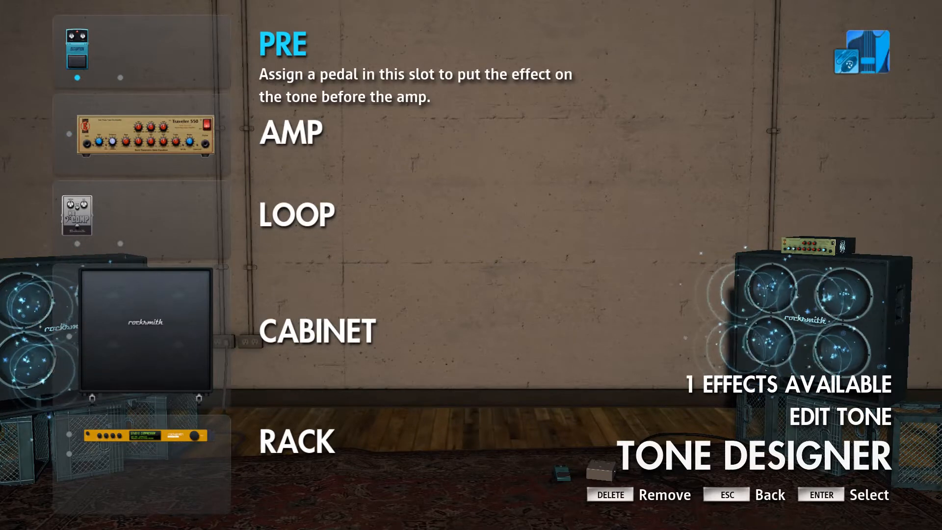
key(Return)
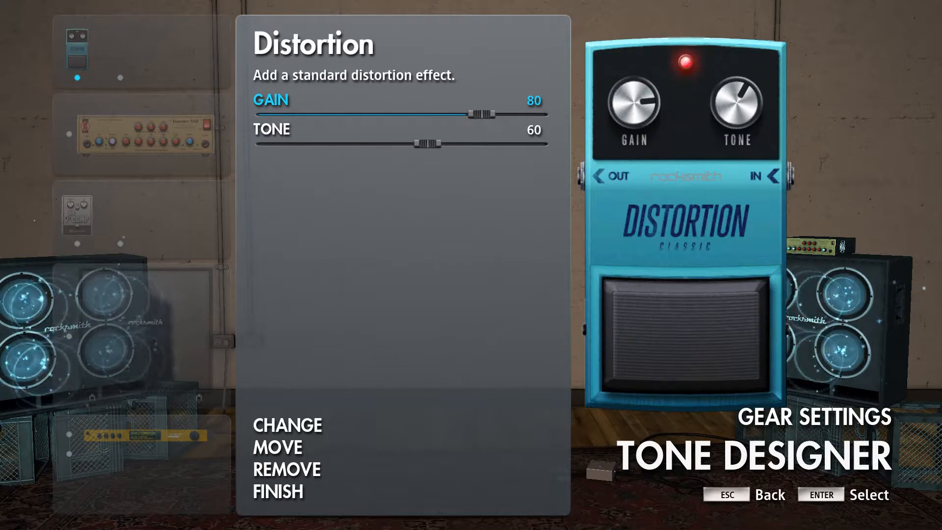
key(Escape)
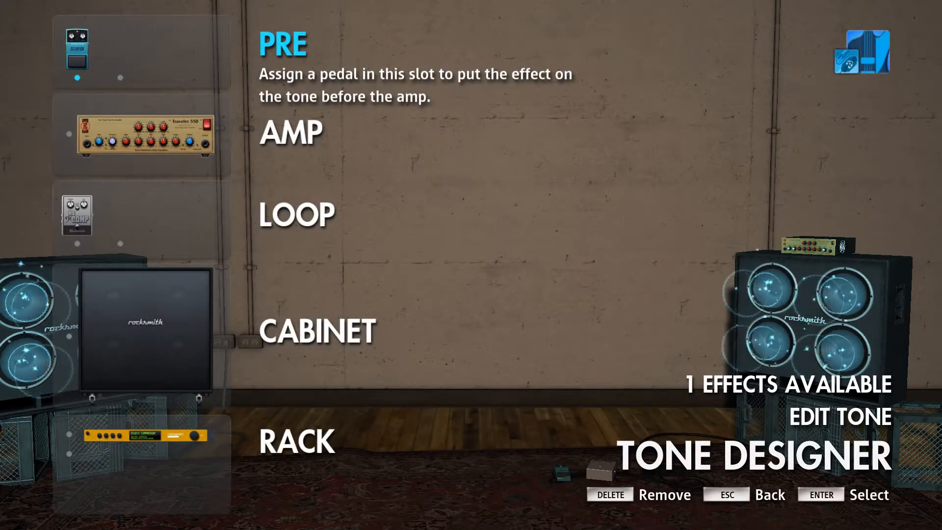
key(Down)
key(Return)
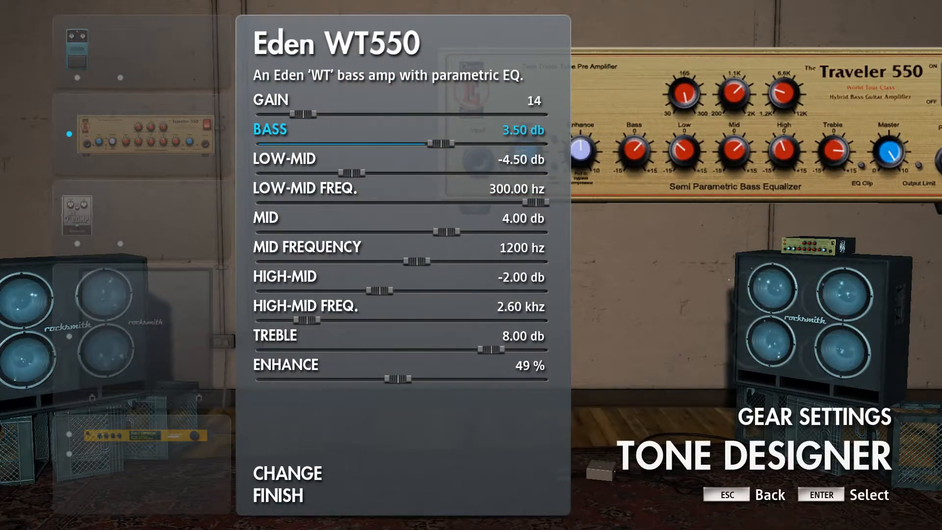
key(Escape)
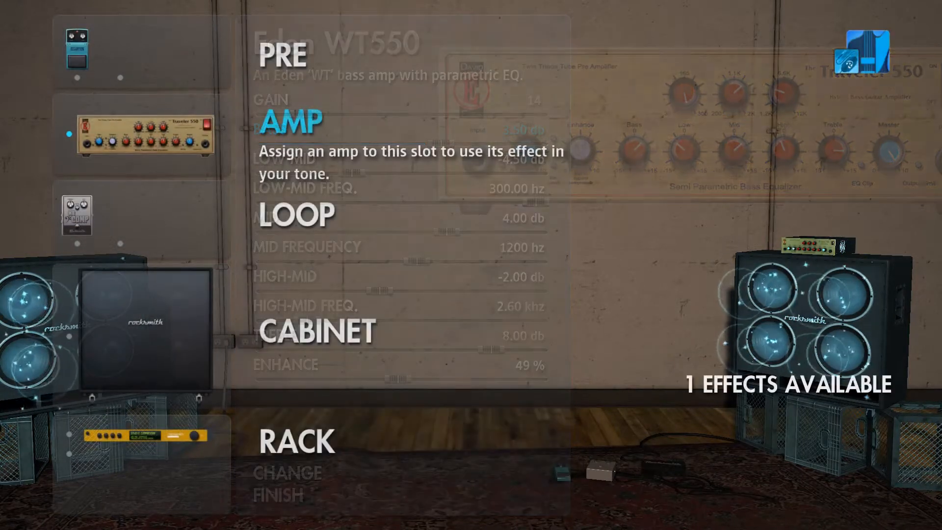
key(Down)
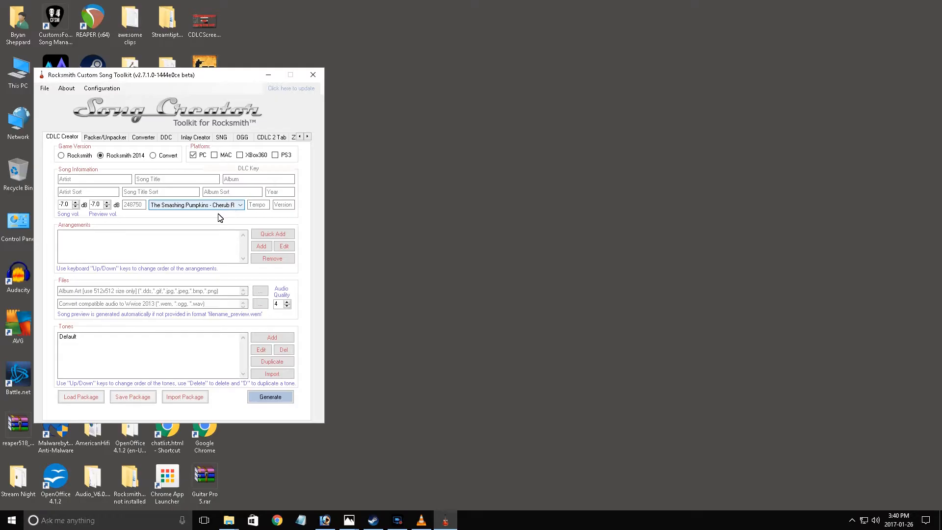
In Rocksmith Custom Song Toolkit, add a Bass arrangement in E Standard from PART REAL_BASS_RS2.xml in the Default - Deny (radio) folder.
click(261, 247)
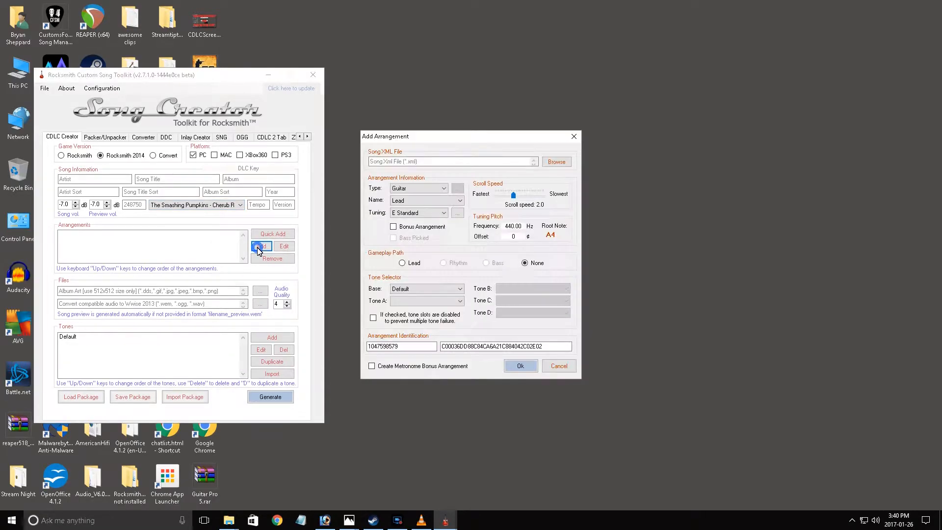
click(549, 162)
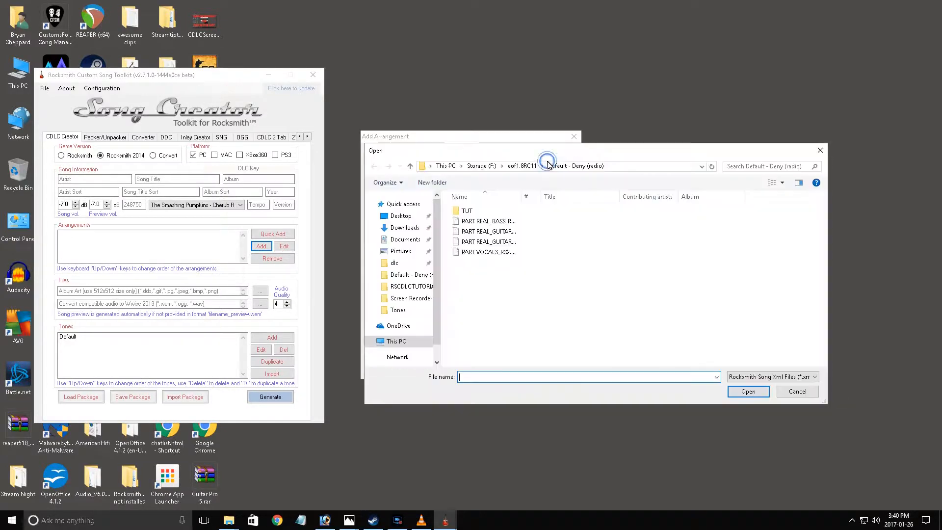
click(491, 220)
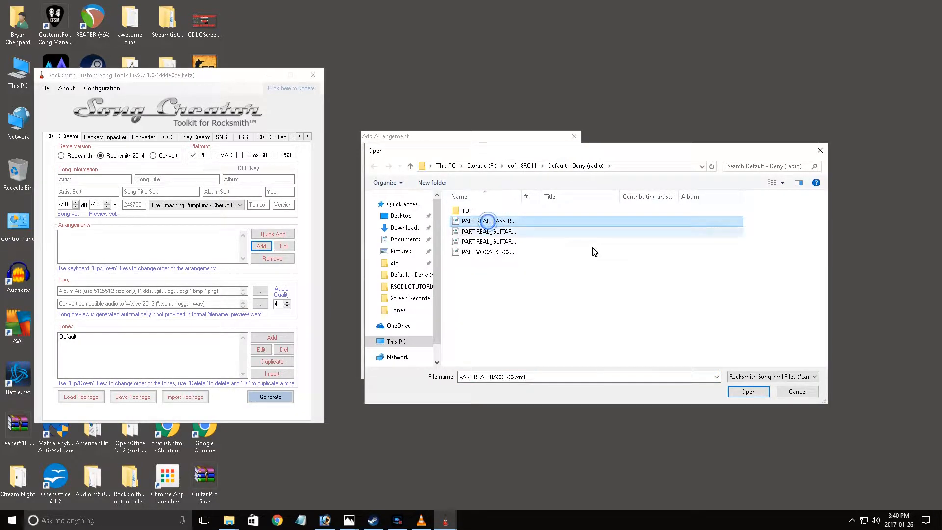
click(749, 393)
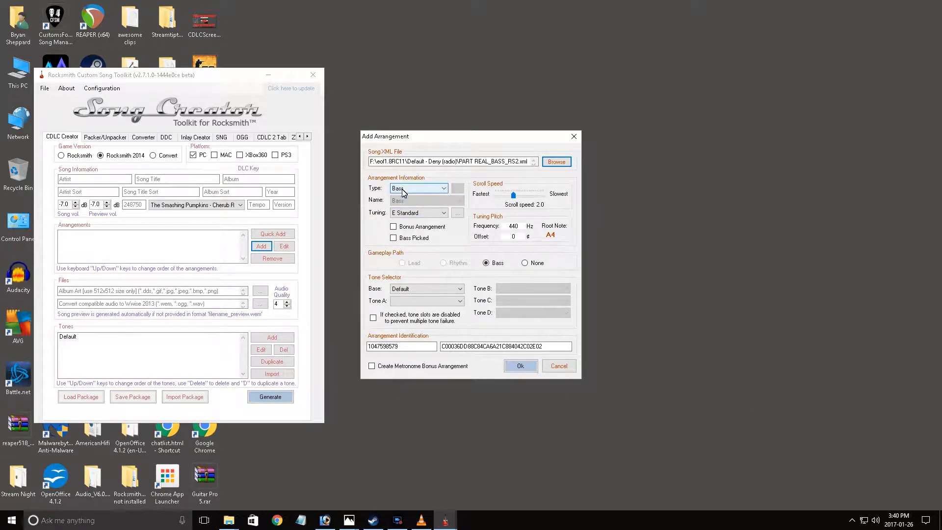
click(521, 368)
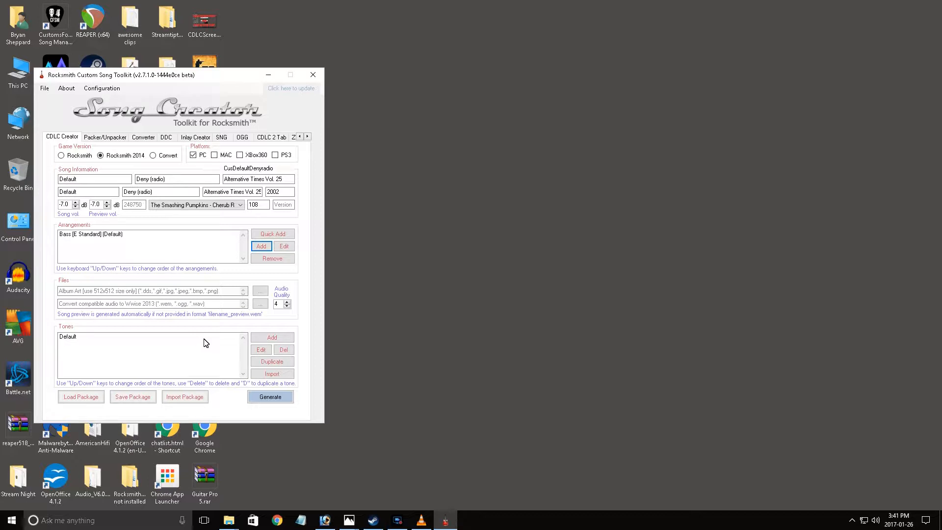
Start a new tone of type BASS and name it DistBass.
click(271, 338)
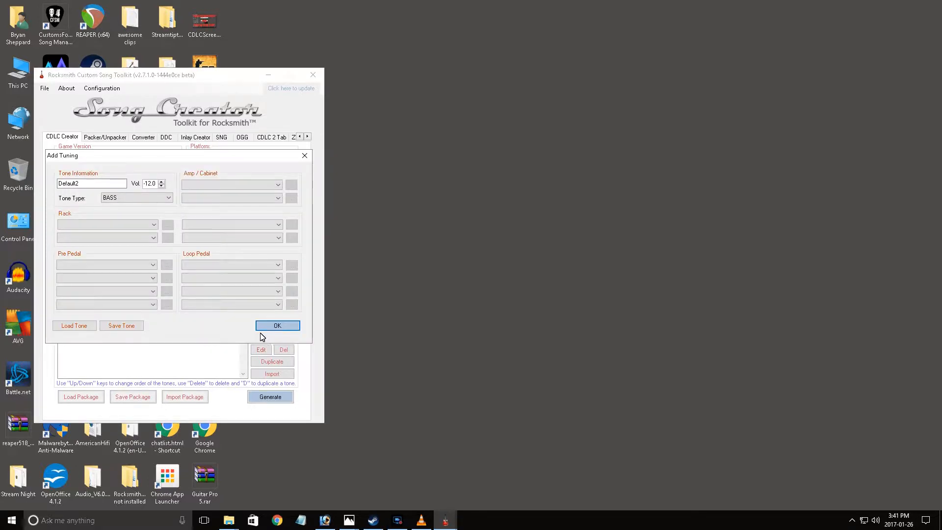
click(84, 186)
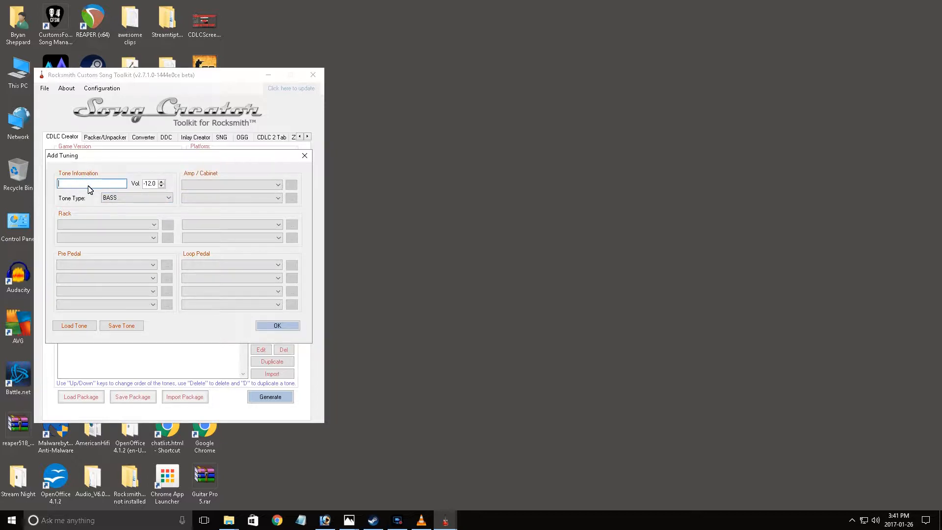
text(istBass)
Bring up the FirstPedal.png reference image and assign Distortion: Distortion to the tone's first pre pedal slot.
click(349, 521)
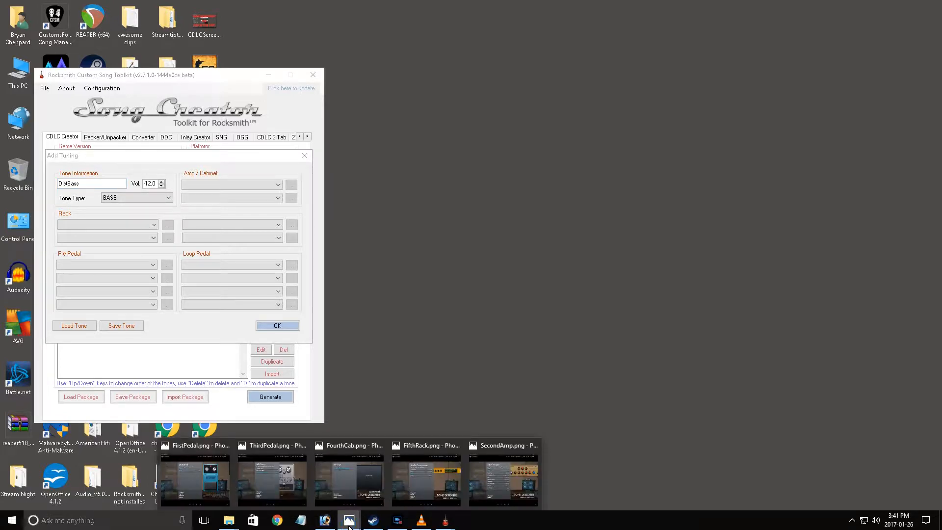
click(207, 482)
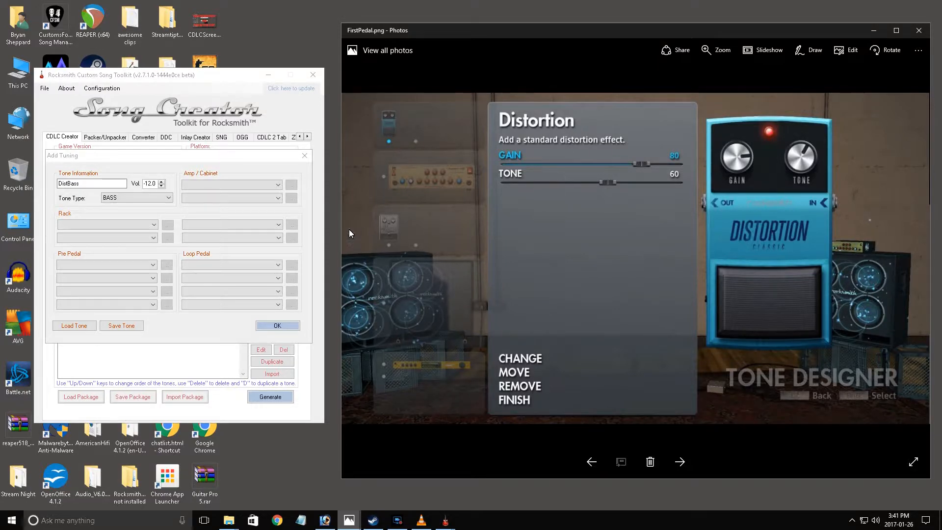
click(106, 265)
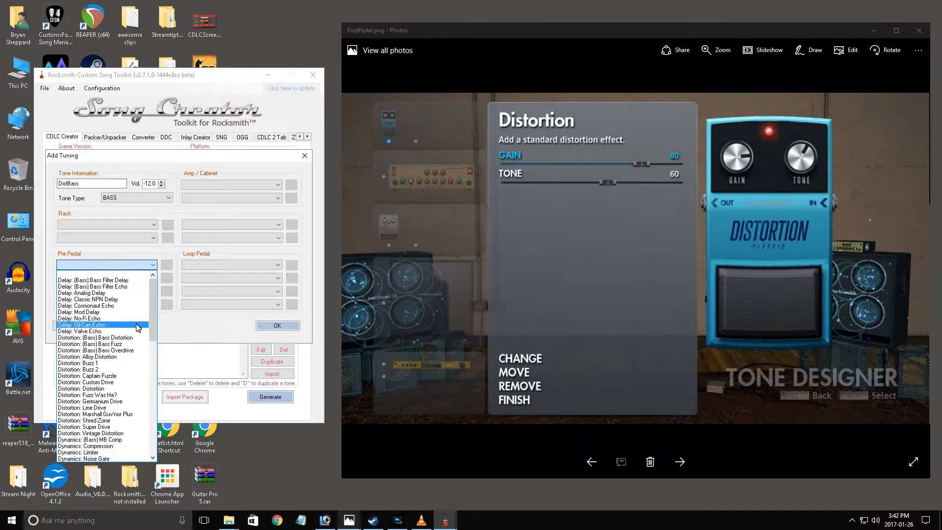
click(97, 389)
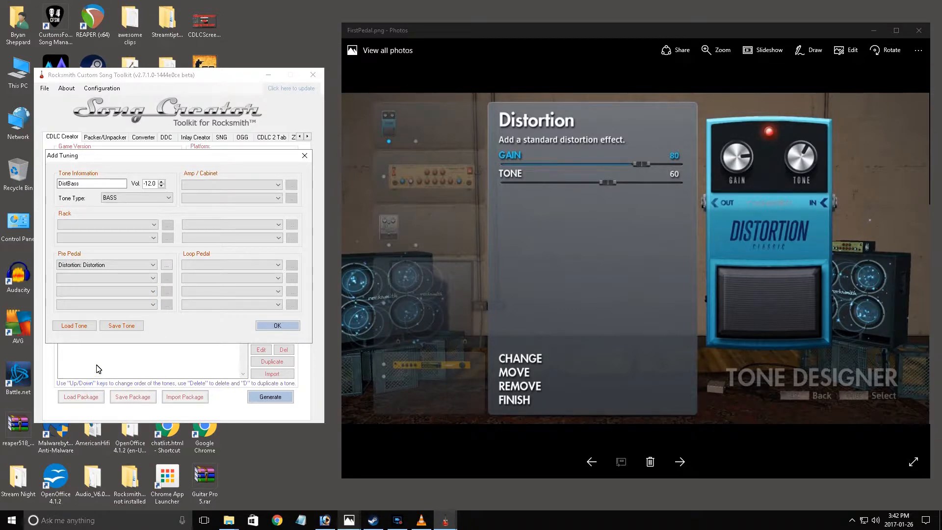
click(111, 325)
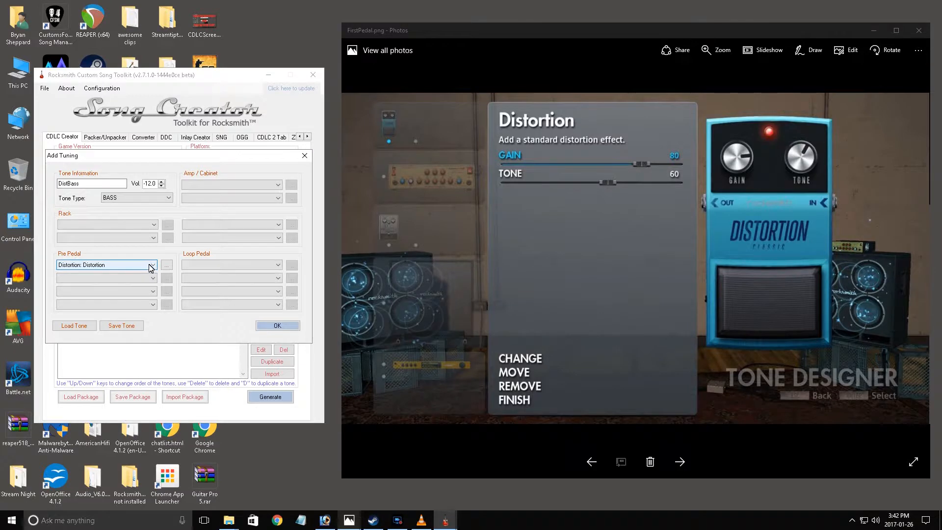
Check the Distortion pedal's gain and tone knobs against the FirstPedal.png reference and accept them.
click(167, 268)
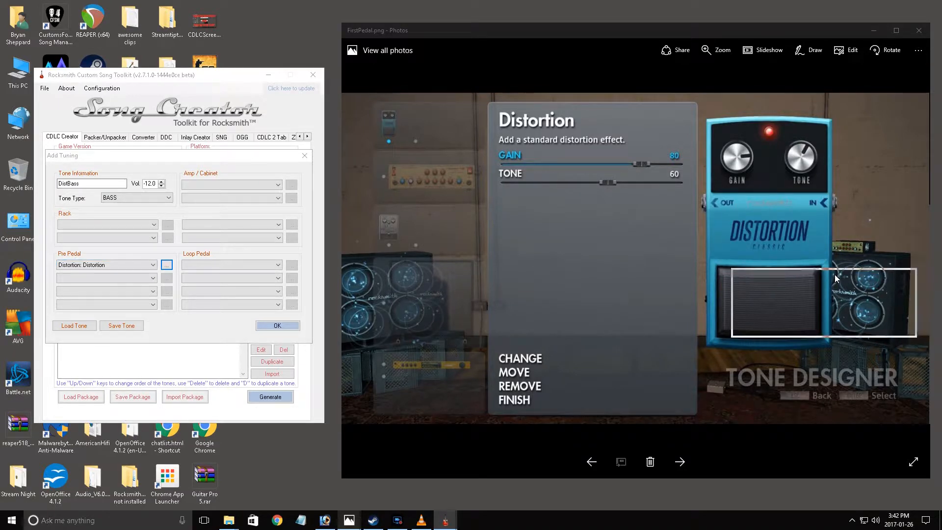
drag(404, 140, 404, 140)
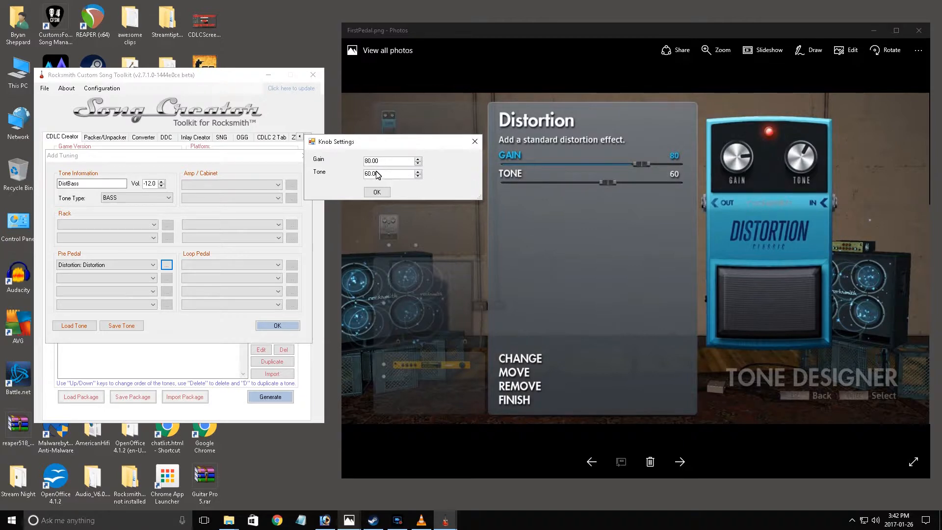
click(377, 192)
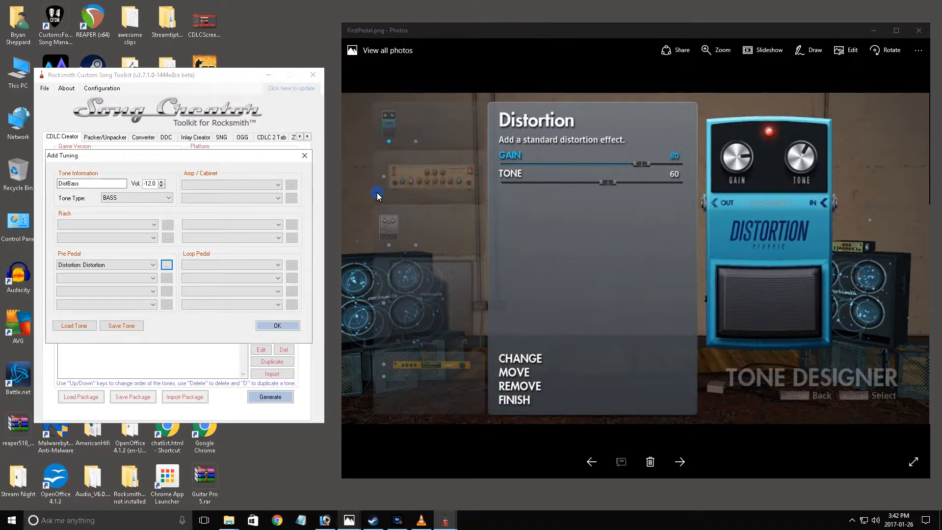
Bring up the SecondAmp.png reference image and choose (Bass) Eden WT550 as the tone's amp.
mouse_move(348, 520)
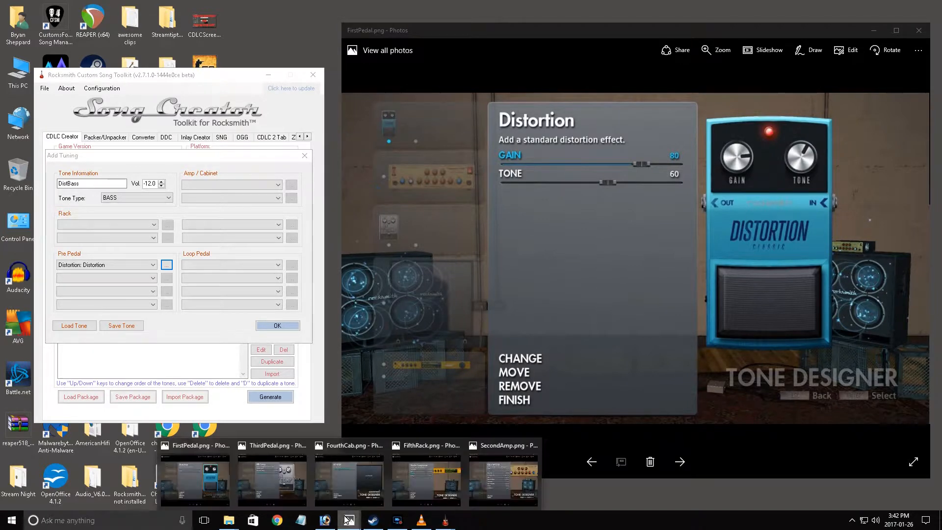
click(507, 478)
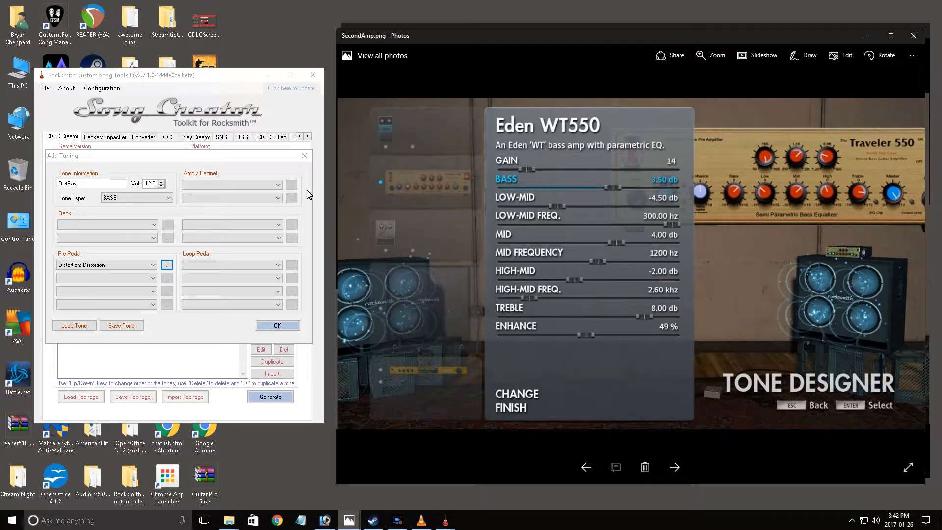
click(278, 186)
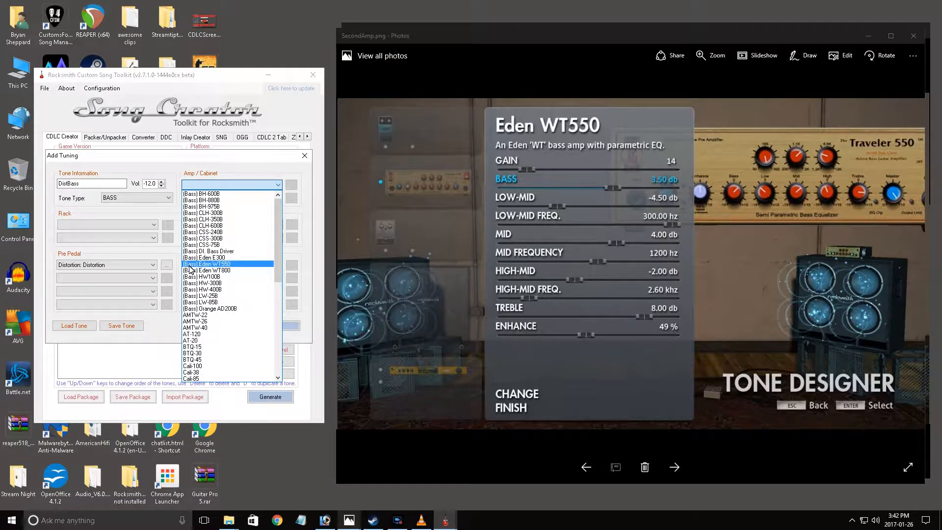
click(214, 265)
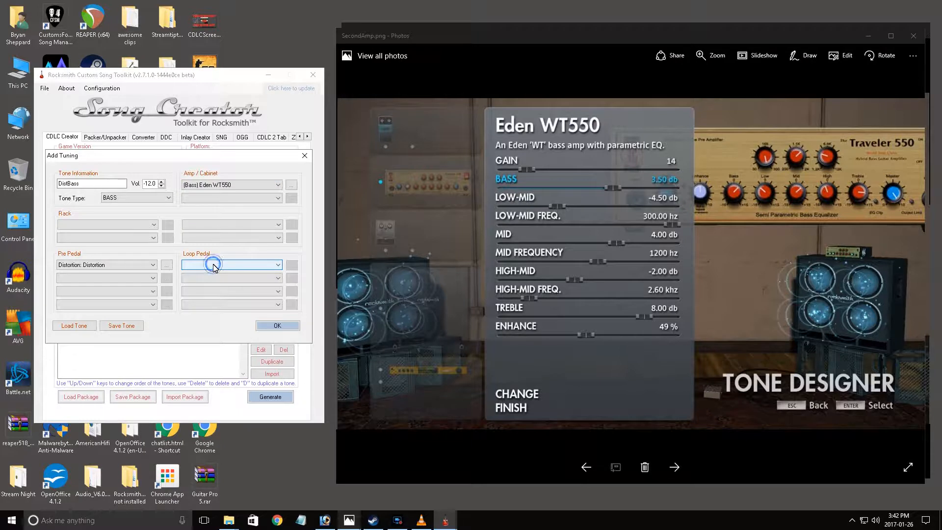
Open the Eden WT550's knob settings beside the SecondAmp.png reference and confirm them.
click(292, 189)
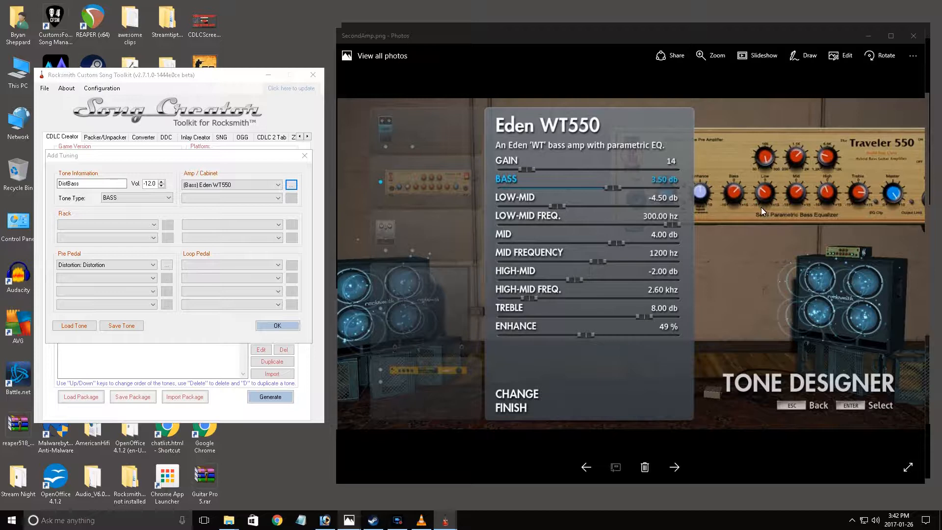
drag(941, 206, 398, 141)
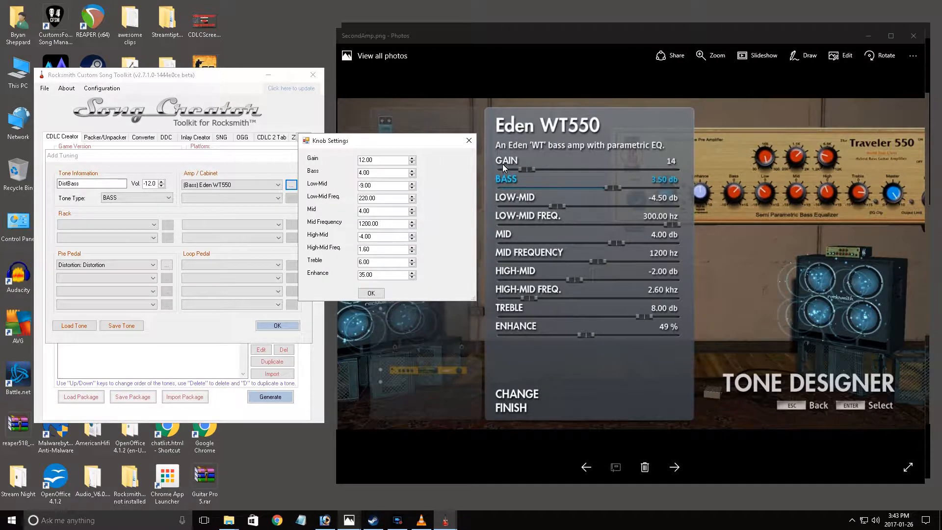
click(371, 293)
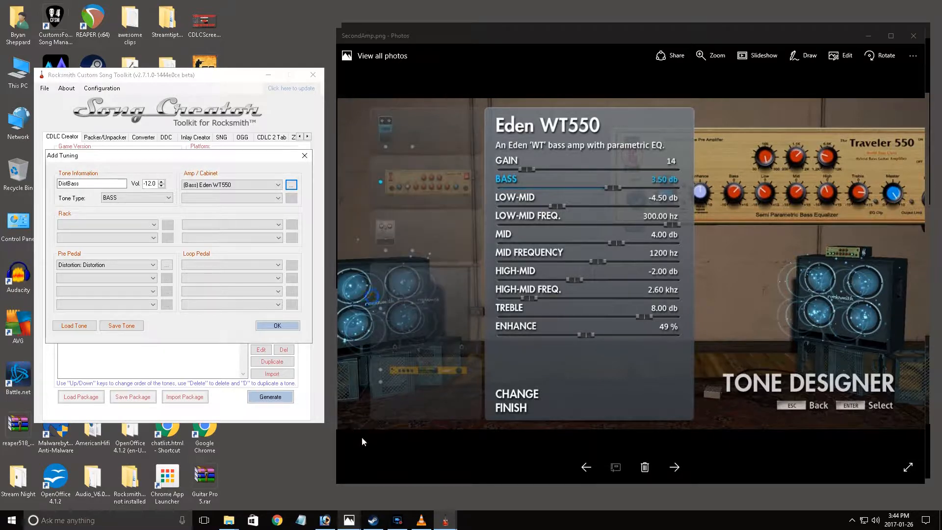
Bring up the ThirdPedal.png reference image for the tone's next pedal.
click(348, 519)
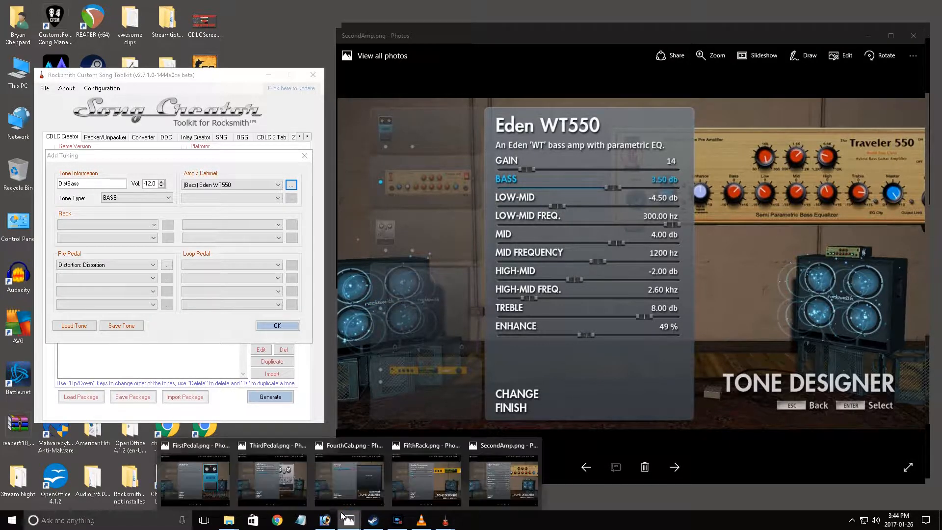
click(266, 485)
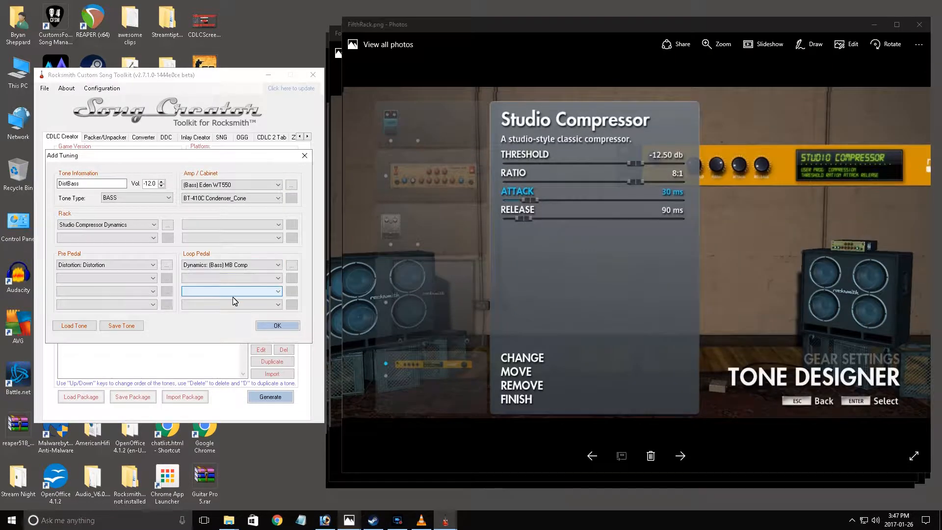
Save the tone as DistBass.tone2014.xml in the Default - Deny (radio) folder and add it to the package's tones.
click(132, 327)
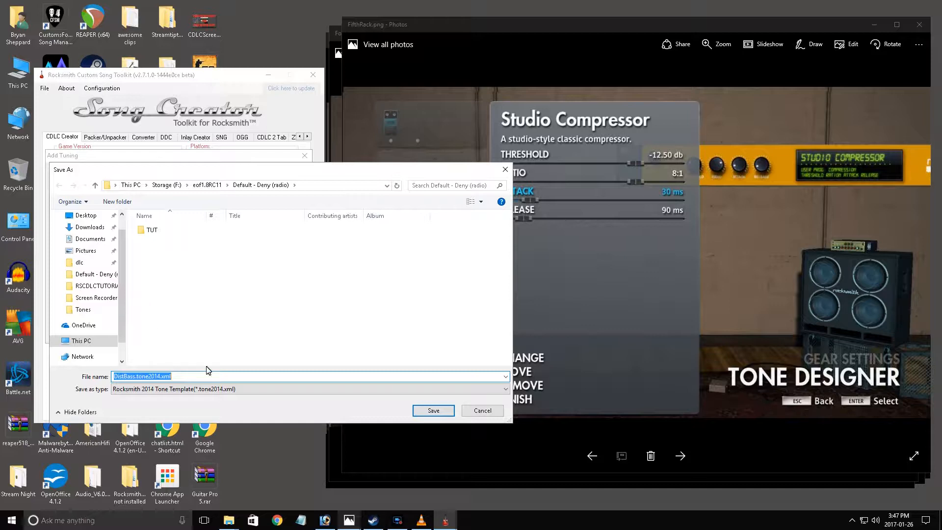
click(434, 411)
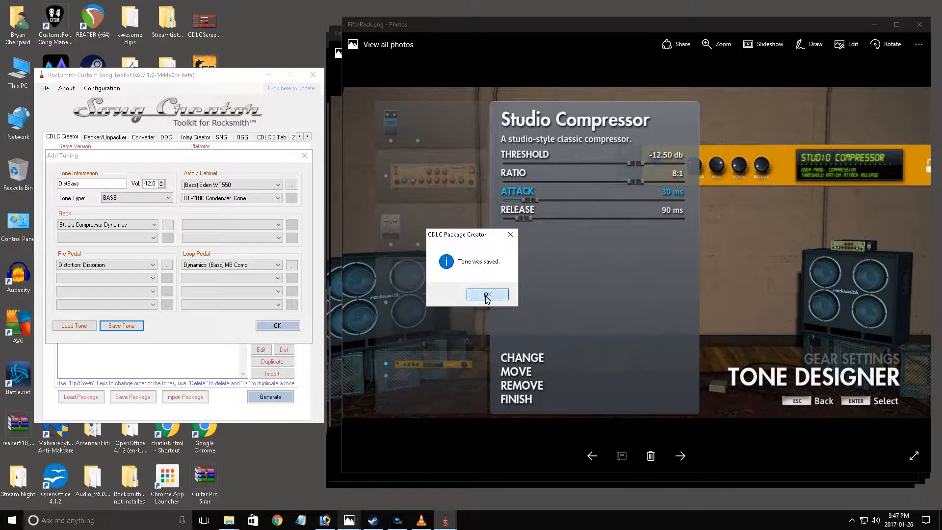
click(487, 296)
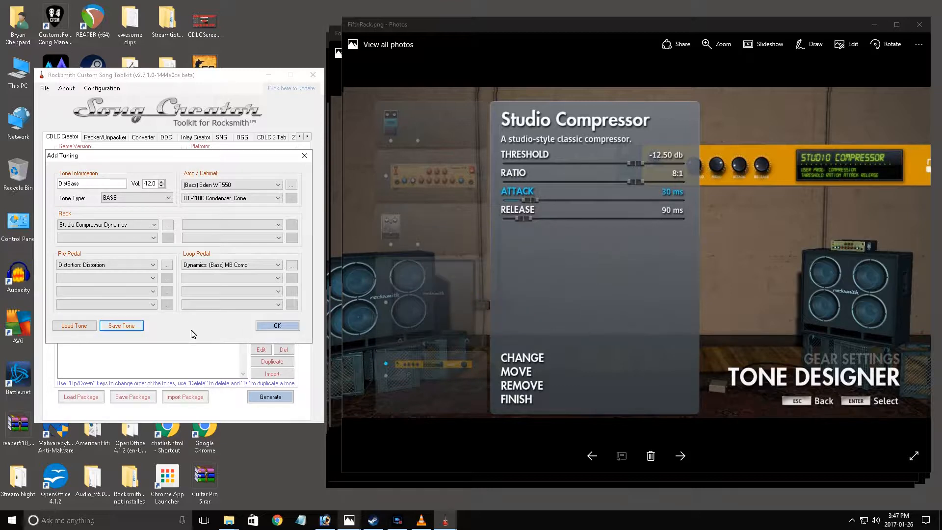
click(276, 326)
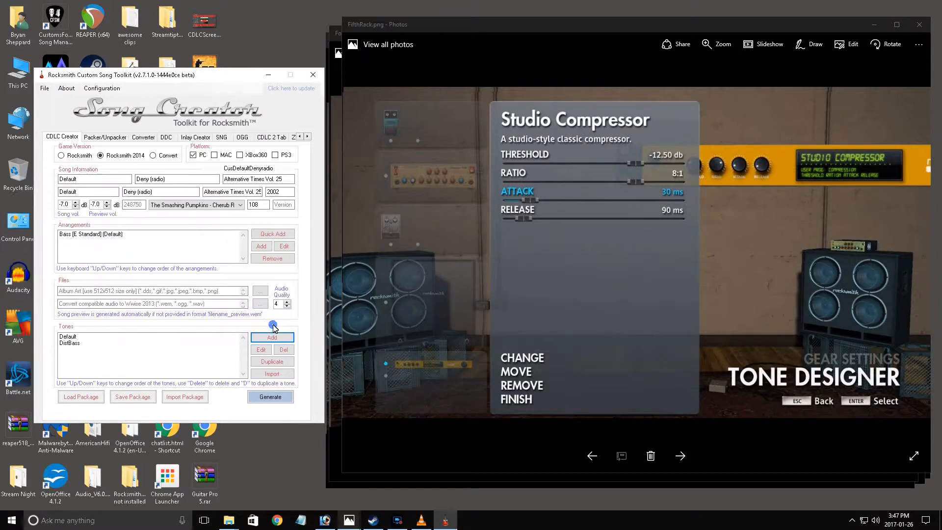
Set the Bass arrangement's base tone to DistBass and confirm the arrangement.
click(63, 343)
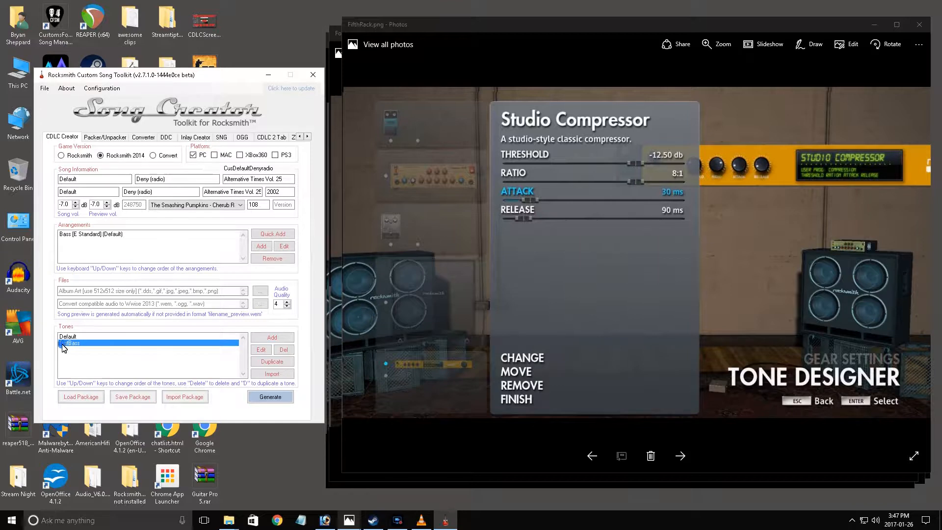
click(112, 237)
click(285, 247)
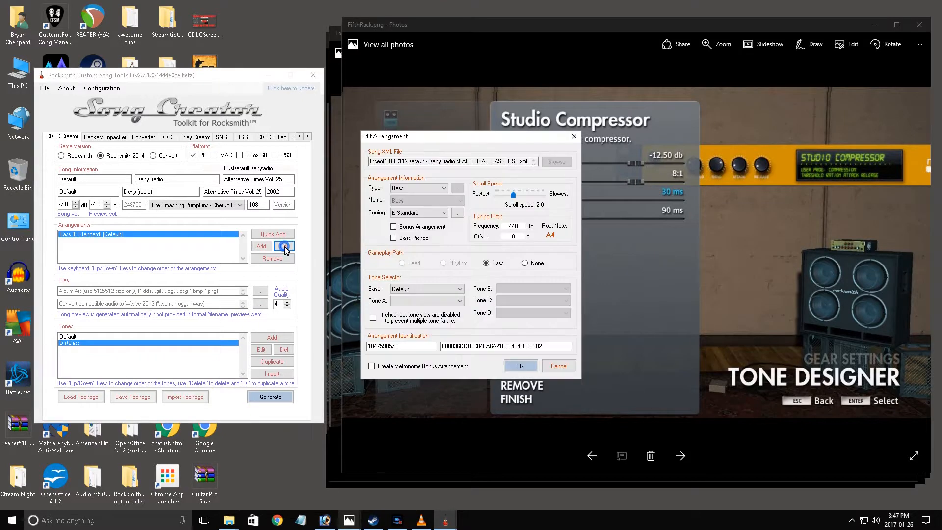
click(456, 290)
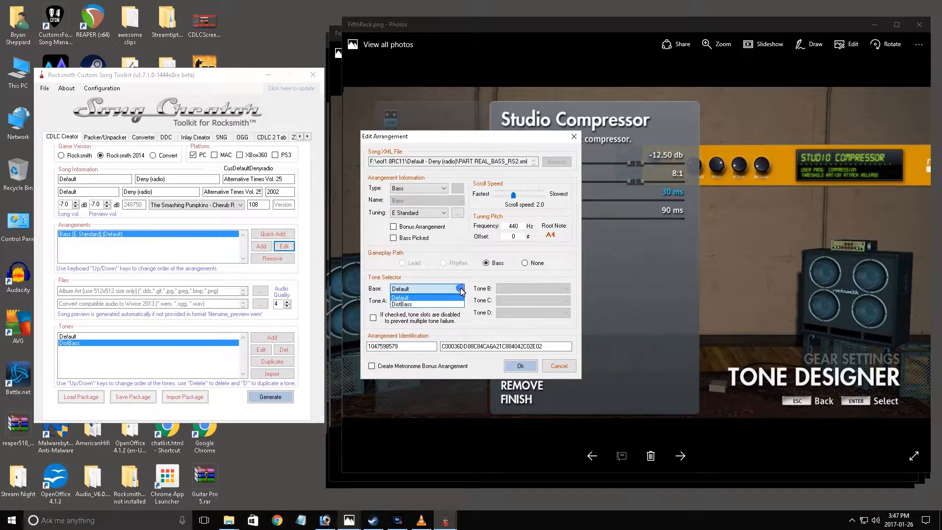
click(413, 305)
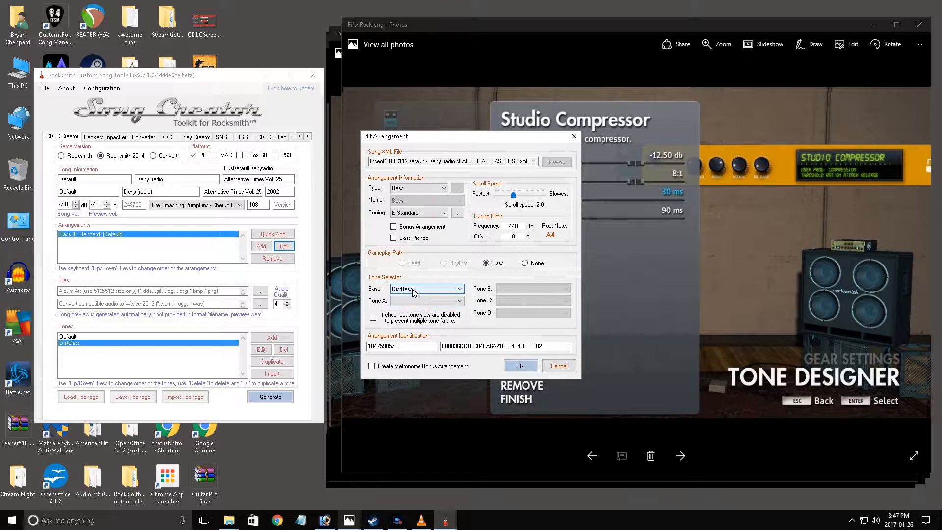
click(519, 368)
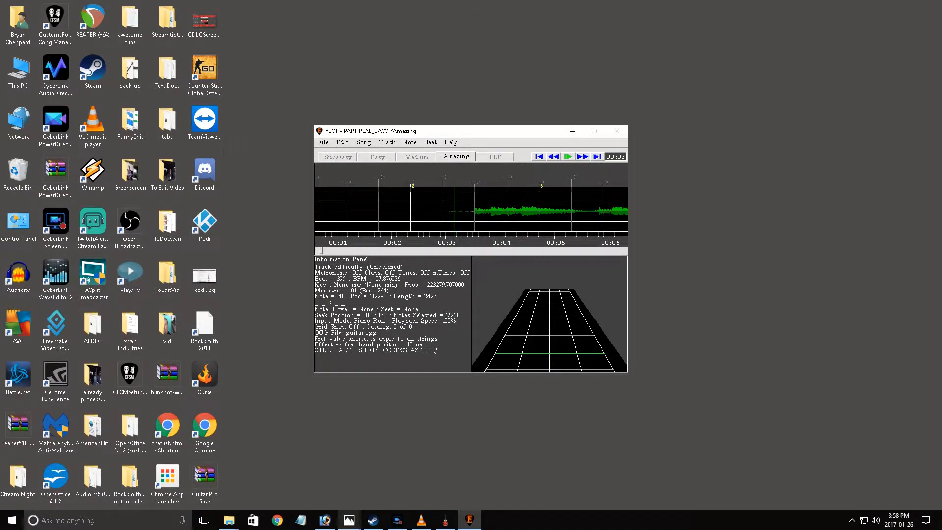
In EOF, add a Rocksmith tone change with the key name DistBass near the three-second mark of the bass track.
click(415, 146)
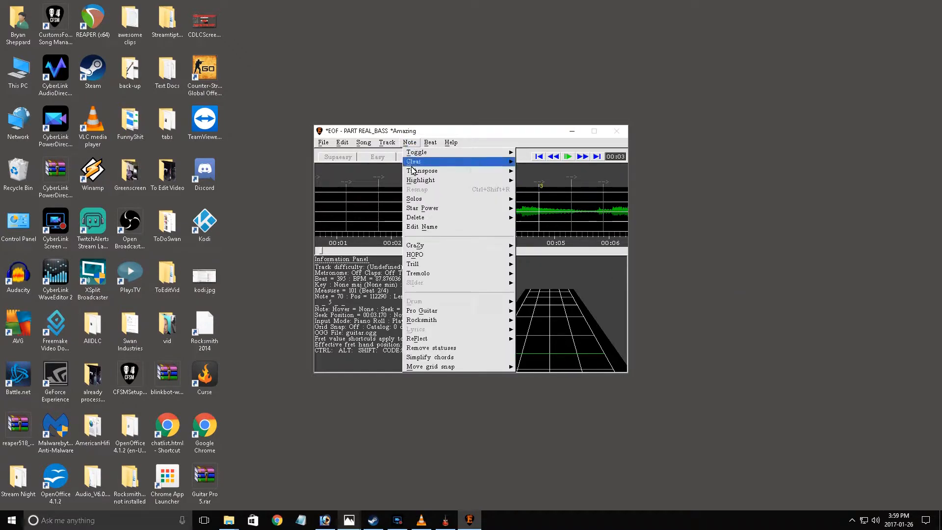
mouse_move(474, 315)
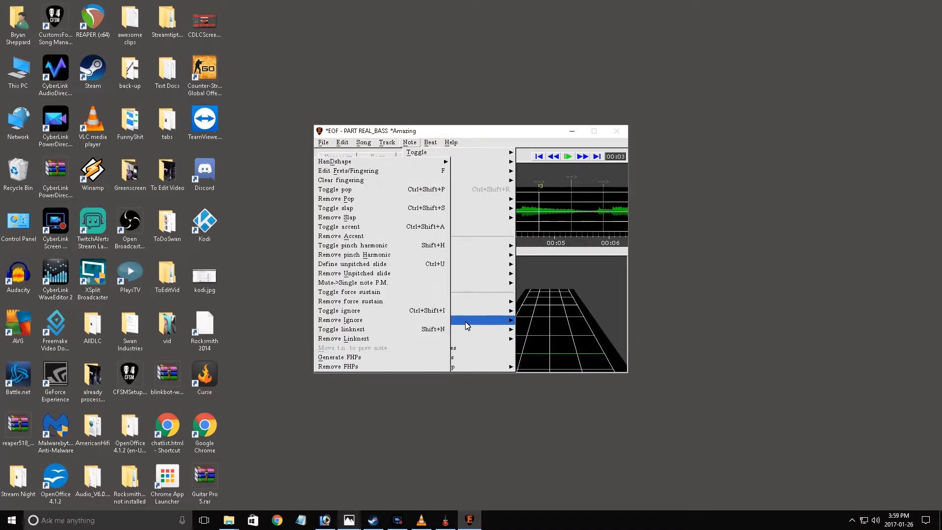
mouse_move(387, 144)
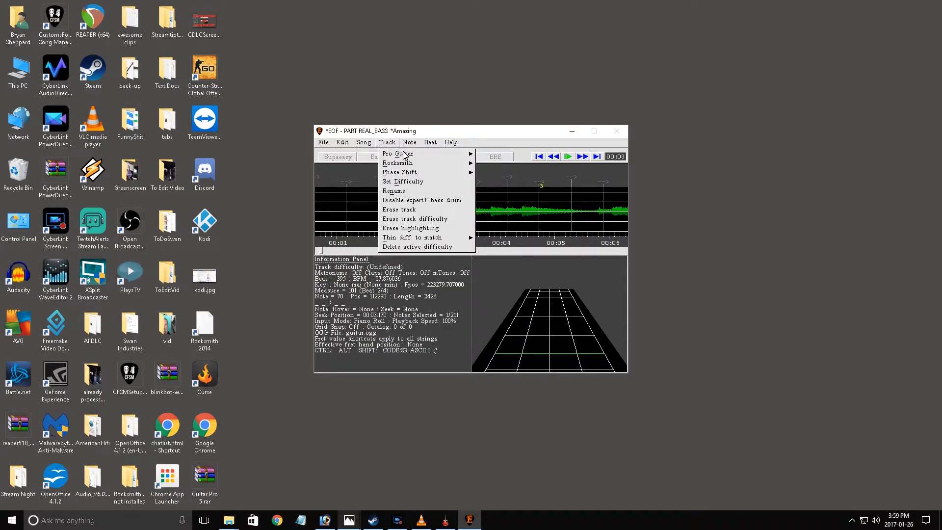
mouse_move(427, 165)
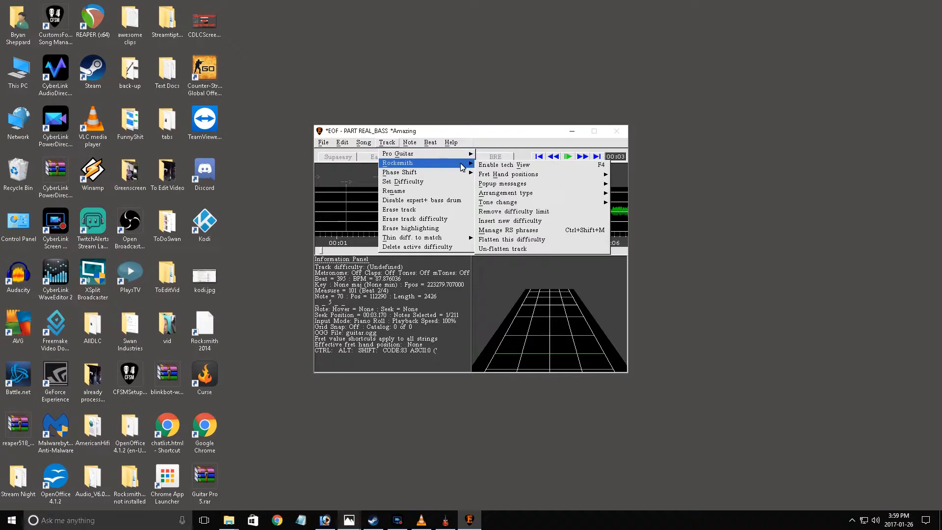
mouse_move(489, 205)
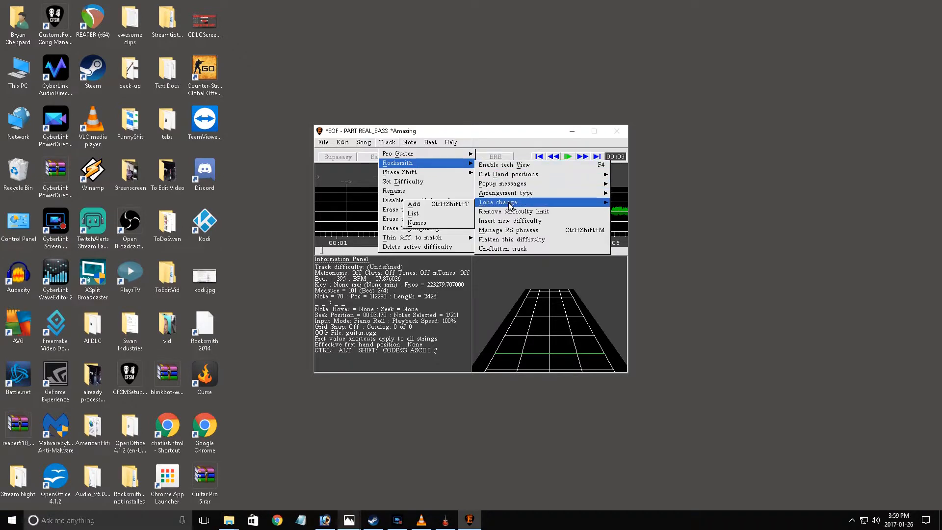
click(467, 206)
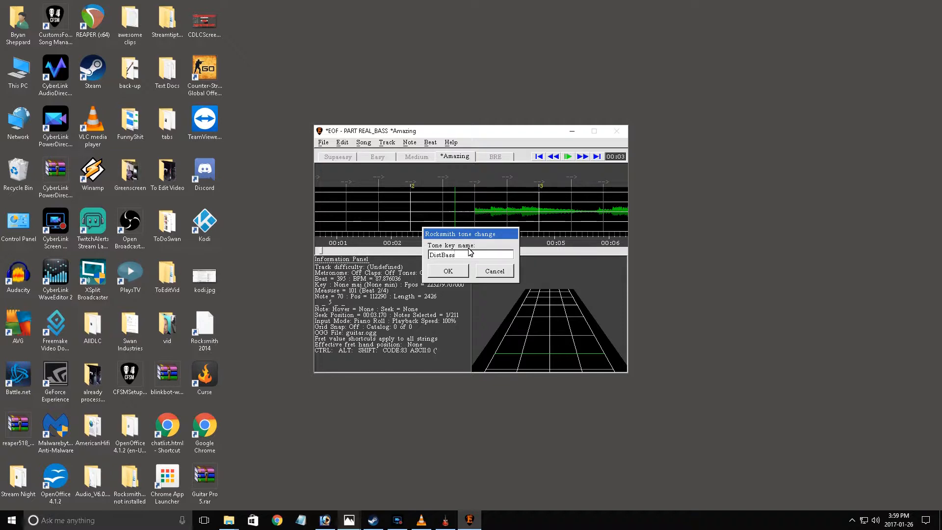
text(DistBass)
click(448, 270)
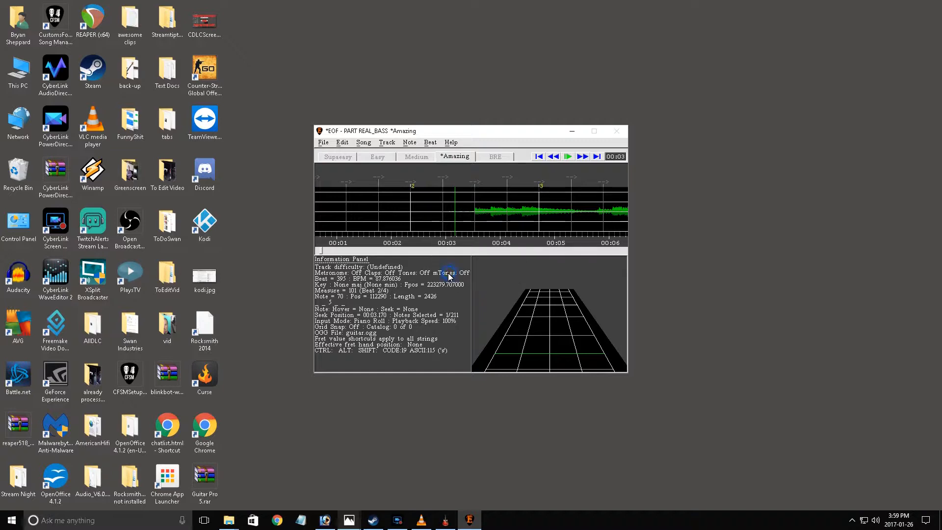
Try to save the chart, then cancel the save to review the tone definitions and close them.
click(325, 144)
click(342, 175)
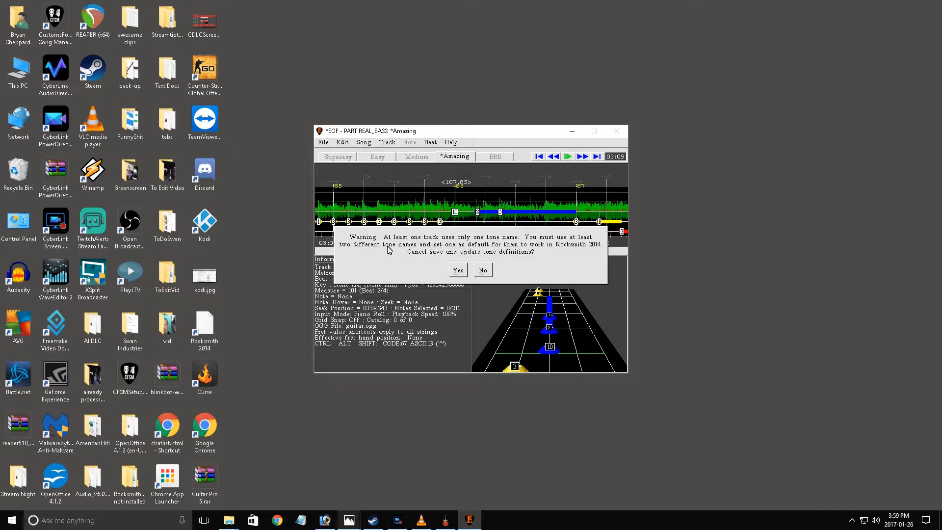
click(459, 270)
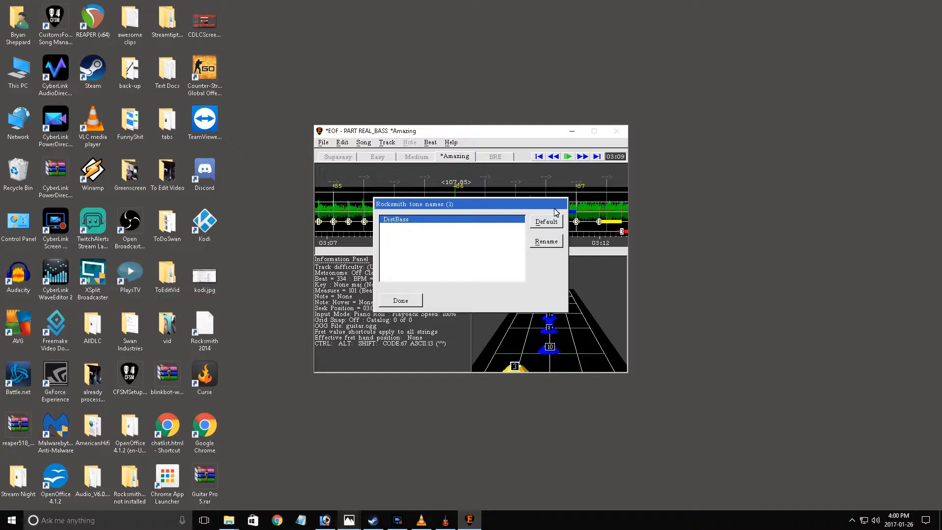
click(397, 306)
click(398, 305)
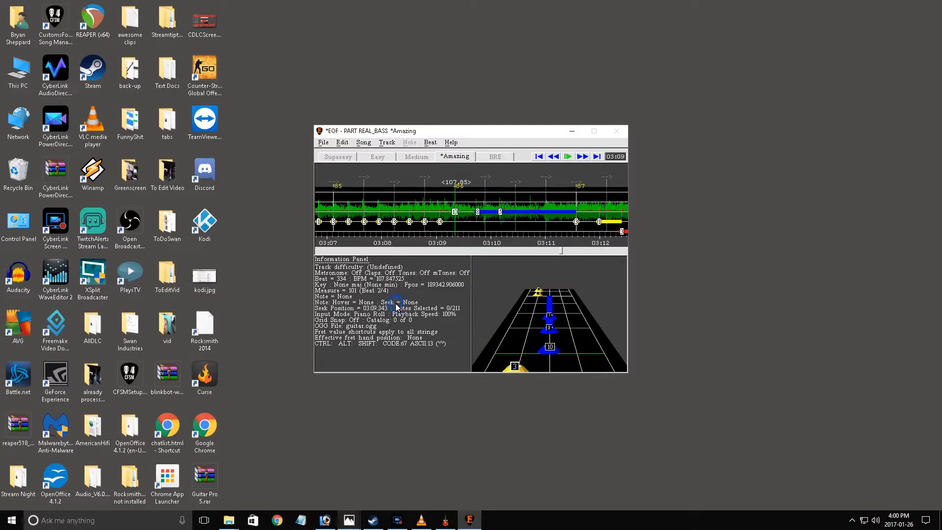
Add a second Rocksmith tone change with the key name Default at the start of the song.
key(Left)
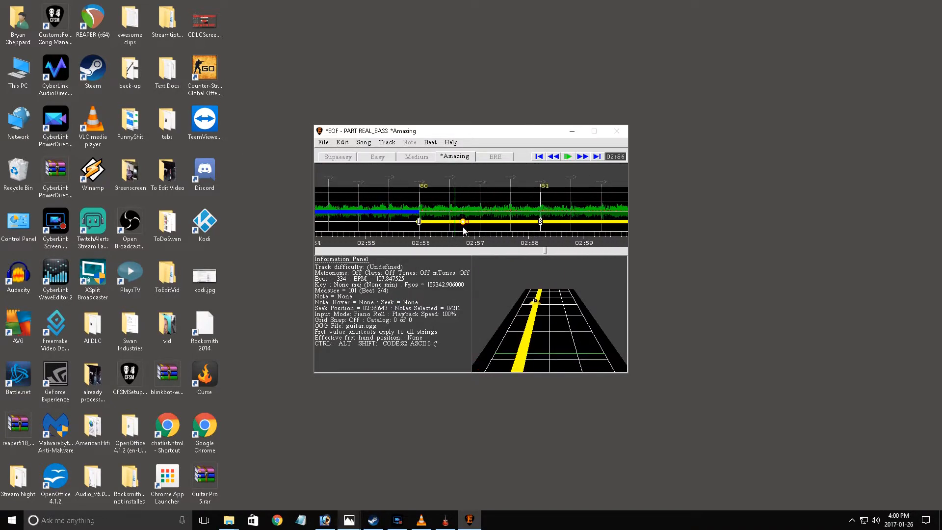
click(465, 207)
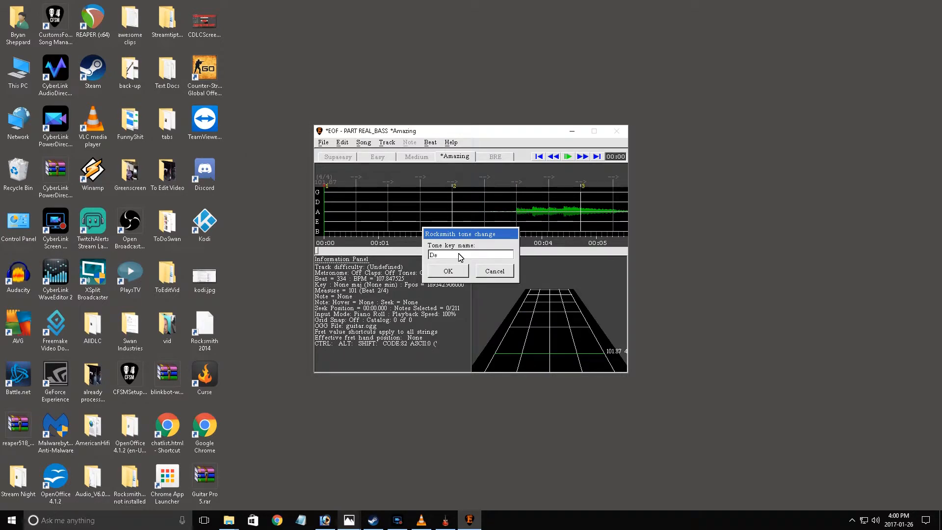
click(452, 278)
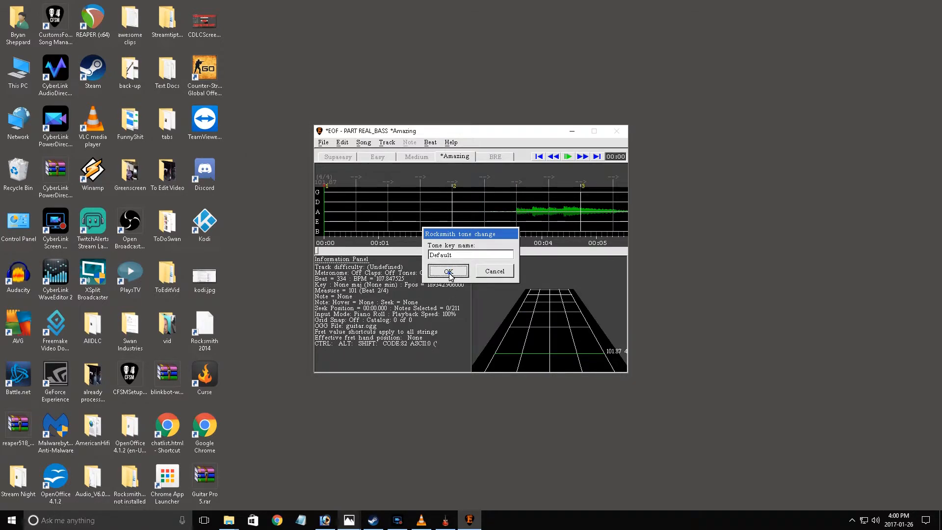
Set Default as the bass track's default tone and save the chart.
click(323, 143)
click(344, 175)
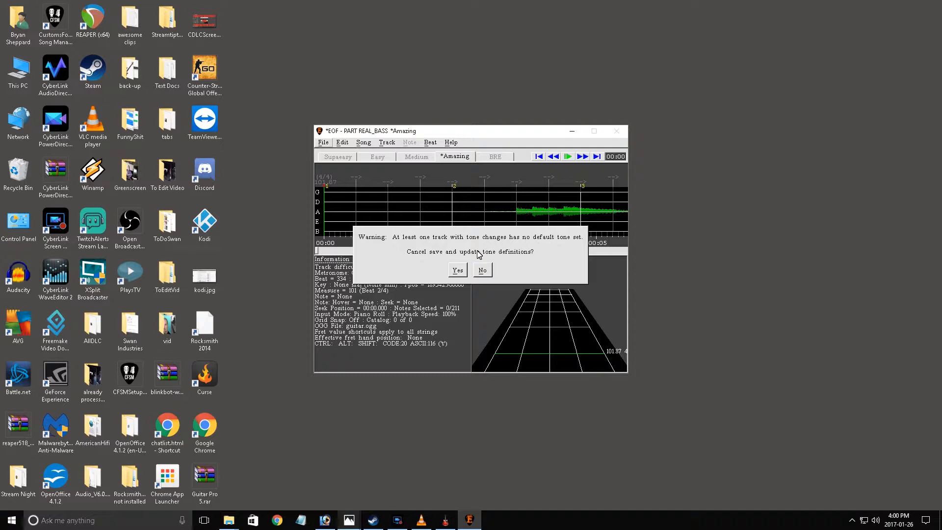
click(457, 270)
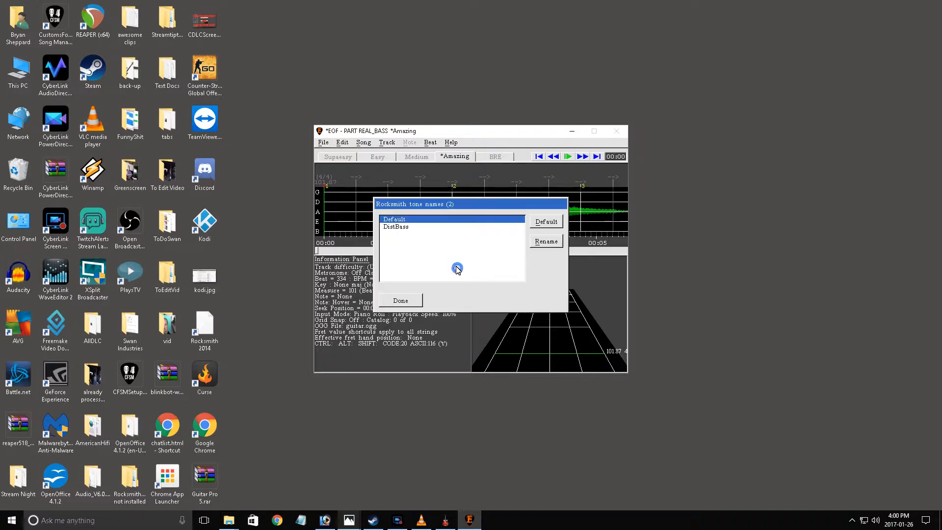
click(404, 228)
click(403, 221)
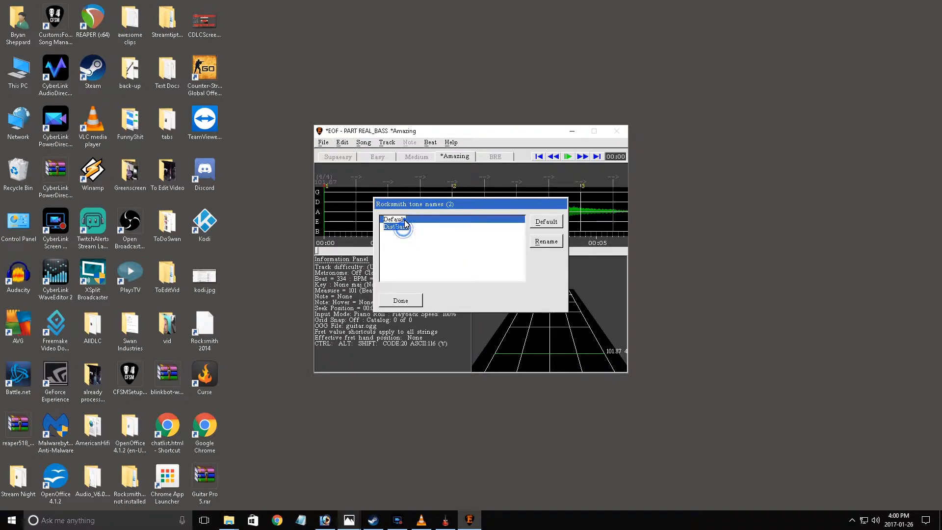
click(546, 223)
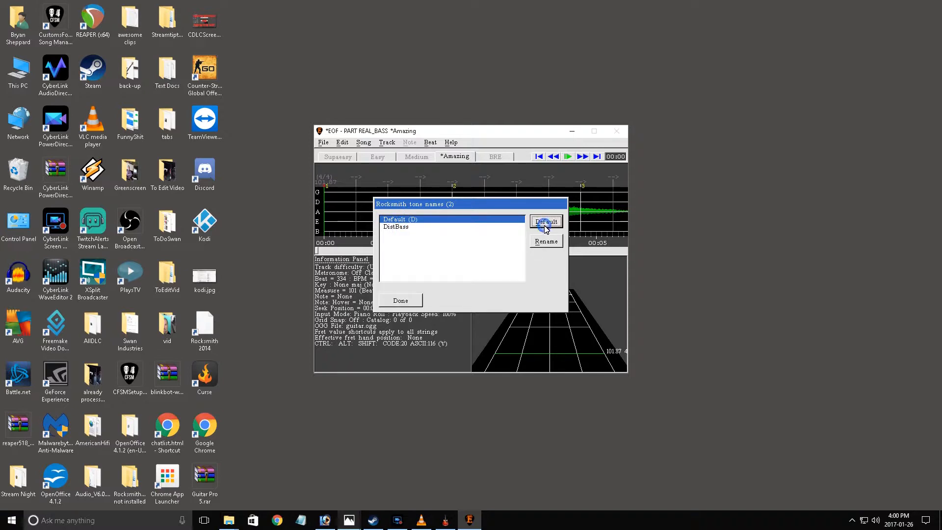
click(411, 300)
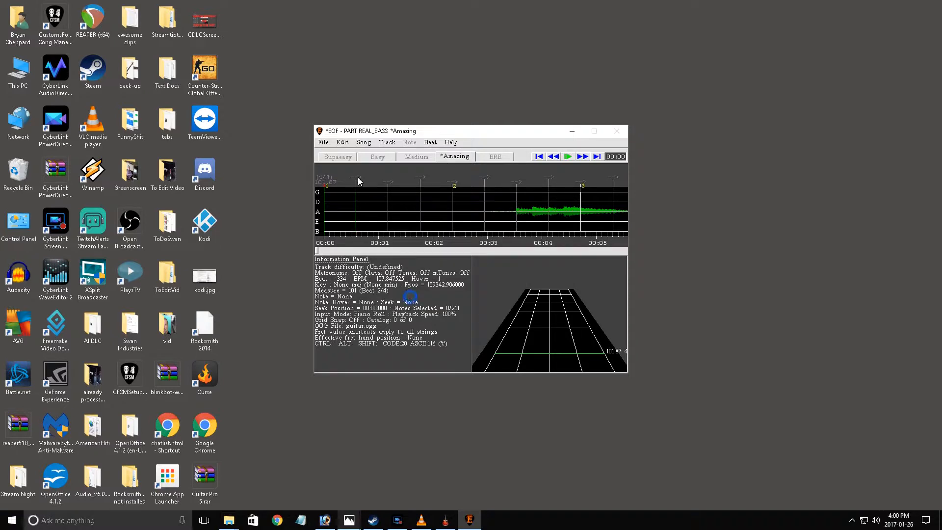
click(323, 143)
click(332, 174)
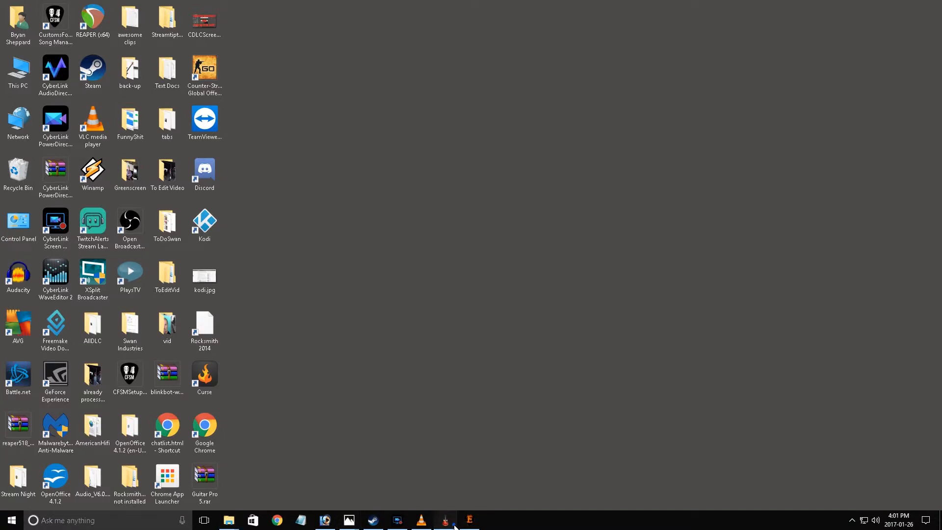
Switch to the Custom Song Toolkit and remove the existing Bass arrangement from the package.
click(453, 524)
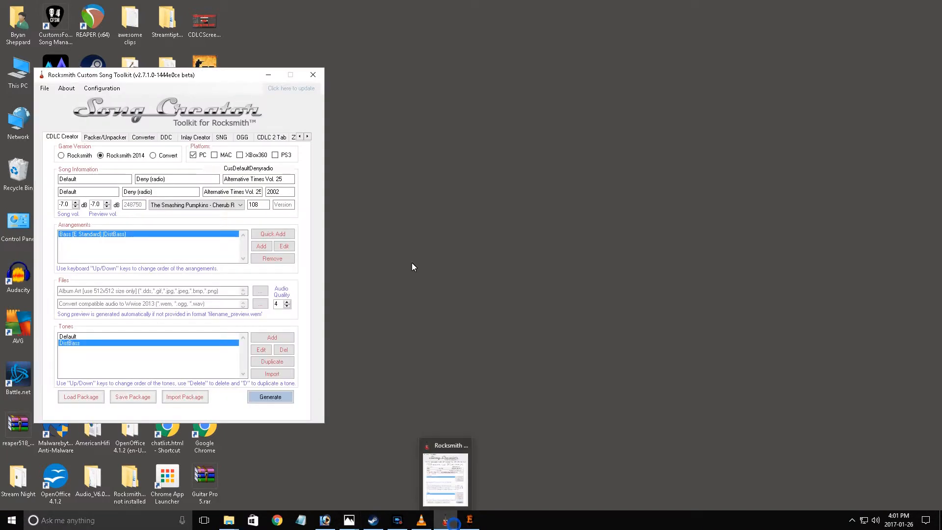
click(274, 261)
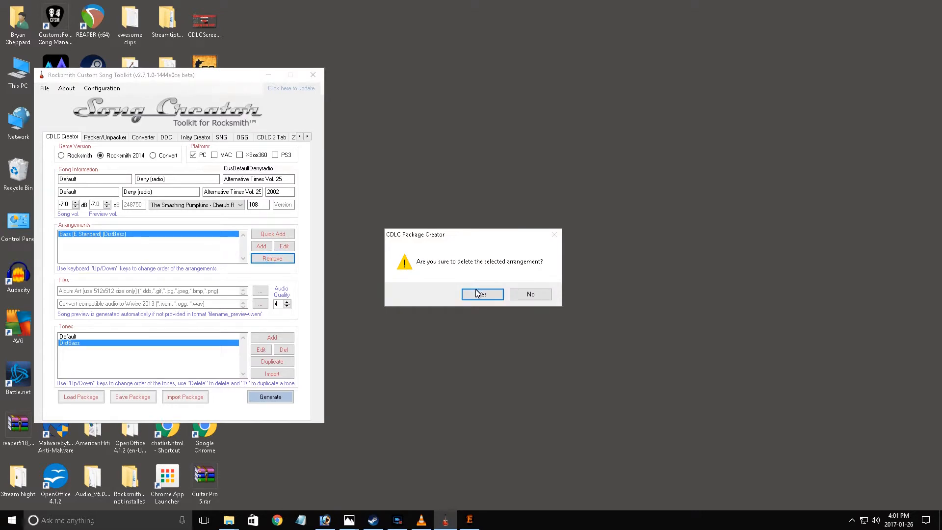
click(474, 294)
Load PART REAL_BASS_RS2.xml from the Default - Deny (Tones) folder into a new arrangement.
click(262, 247)
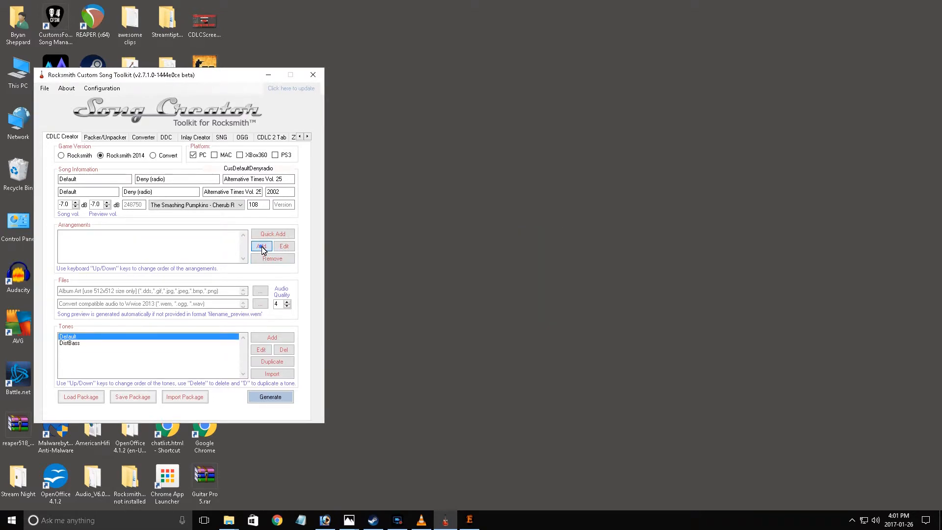
click(555, 161)
click(498, 212)
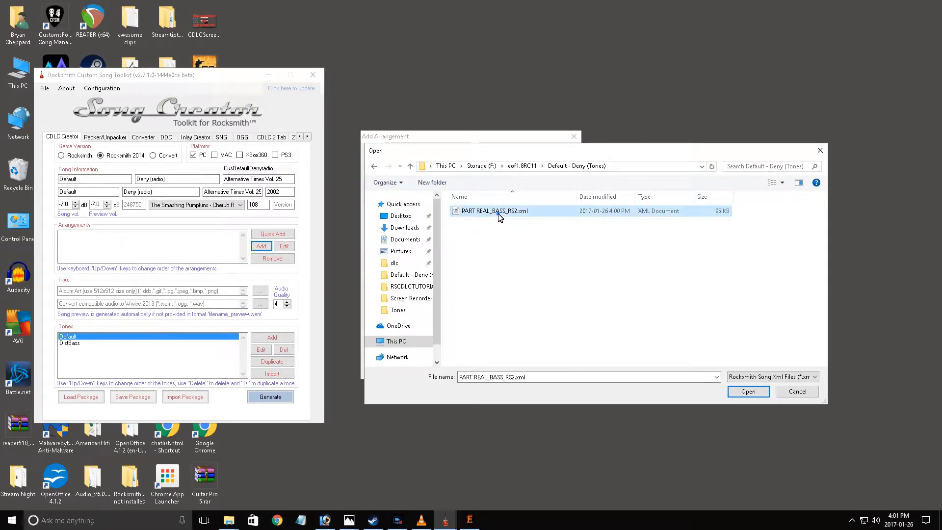
click(753, 393)
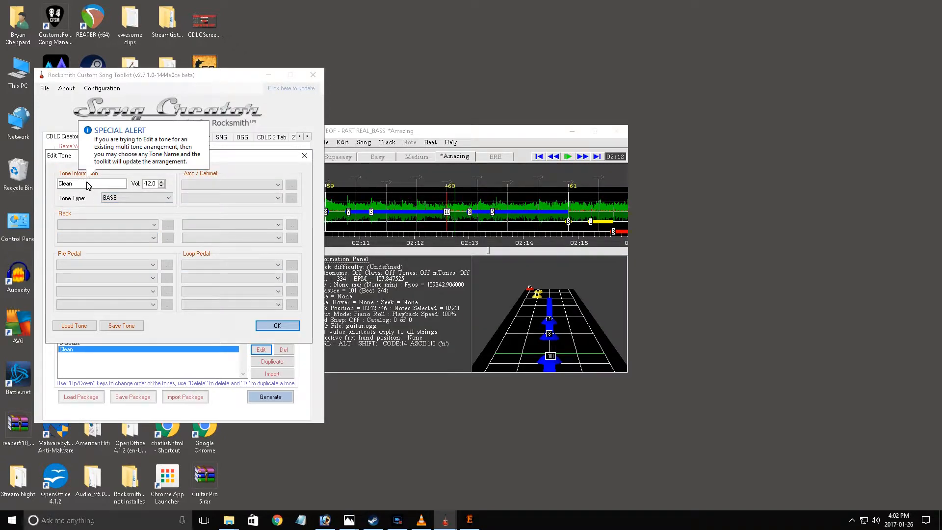
Look through the rack effects and amps available for the Clean bass tone.
click(155, 224)
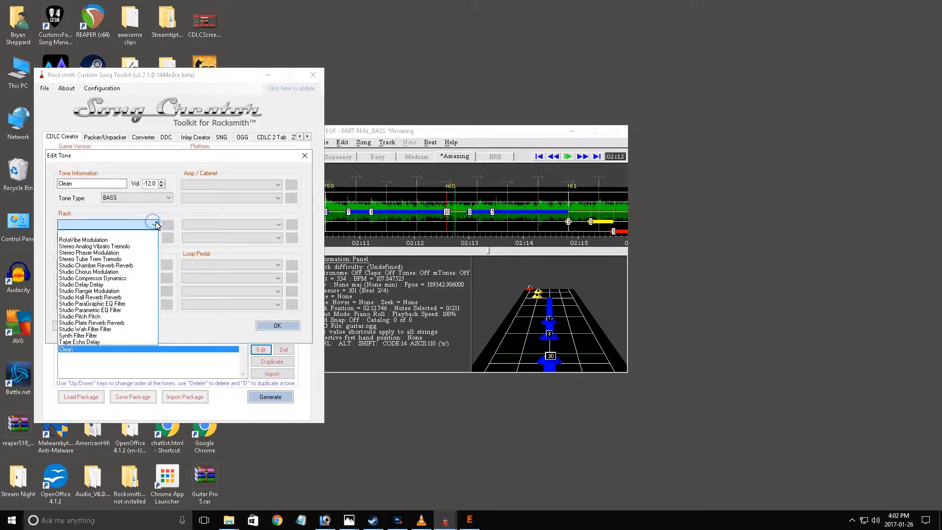
click(155, 224)
click(277, 184)
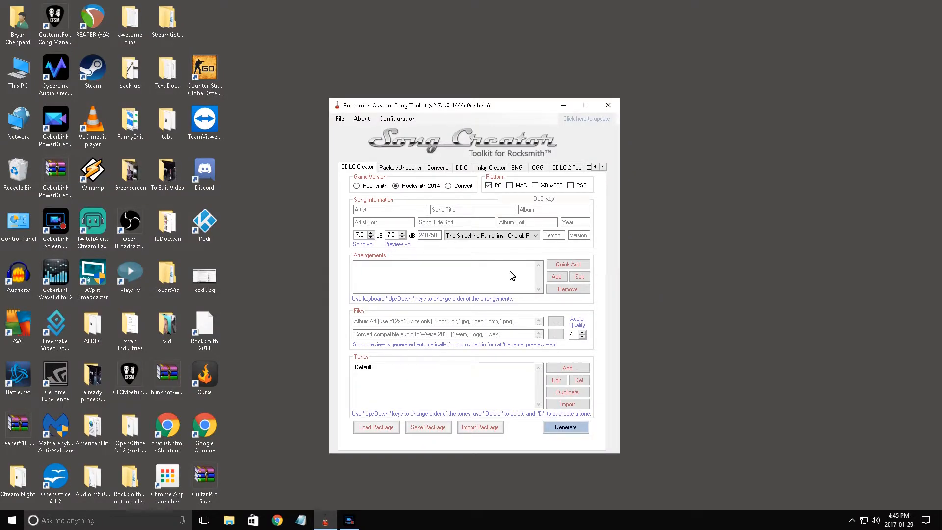
Import both tones, 2Minutes_bass and 2Minutes_dist, from the 2minutes_p.psarc song package in the dlc folder.
click(564, 408)
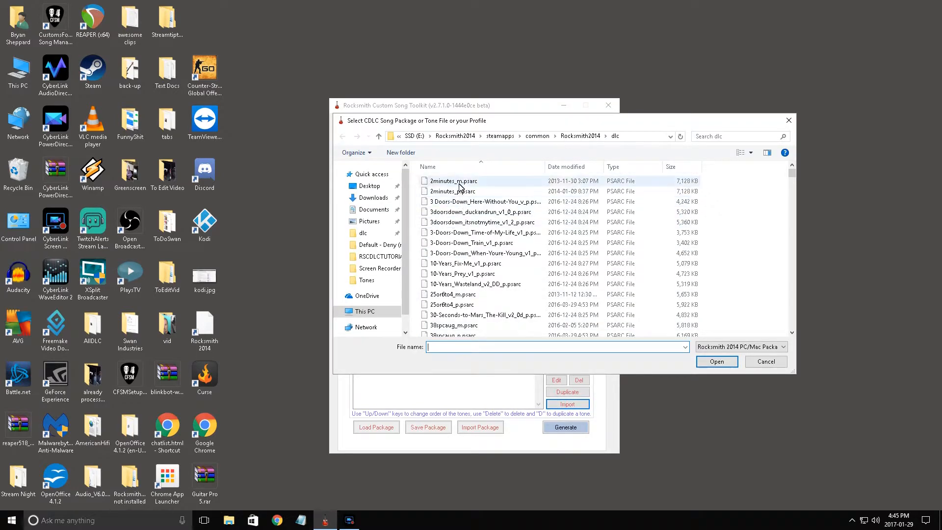
mouse_move(792, 173)
mouse_down()
mouse_move(793, 256)
mouse_move(790, 166)
mouse_up()
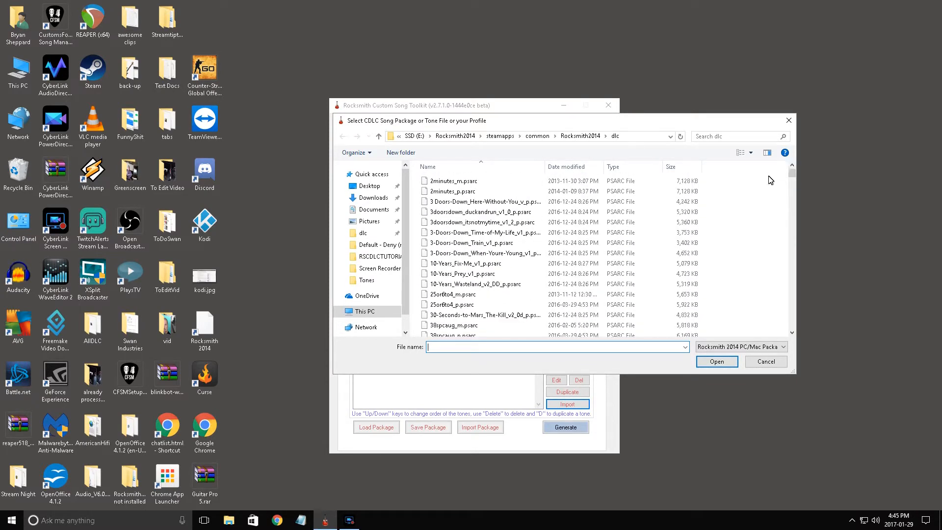
click(461, 192)
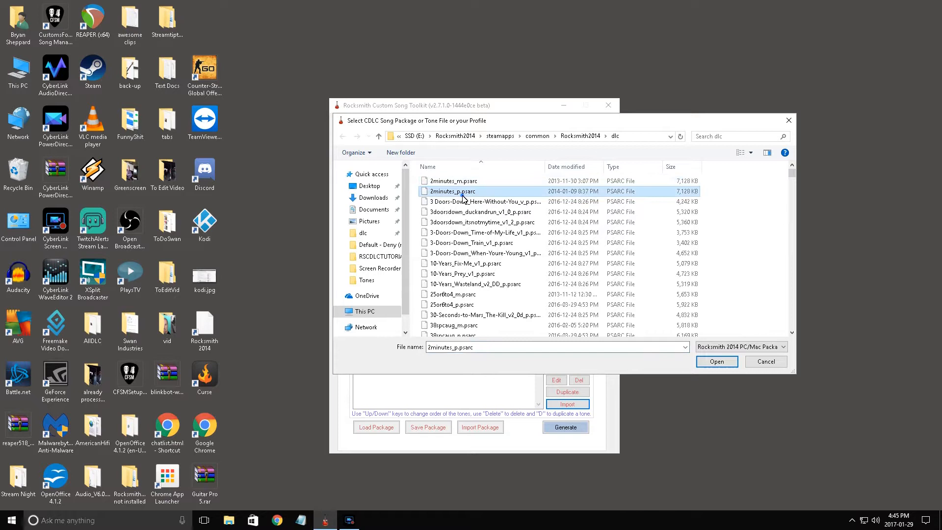
click(713, 364)
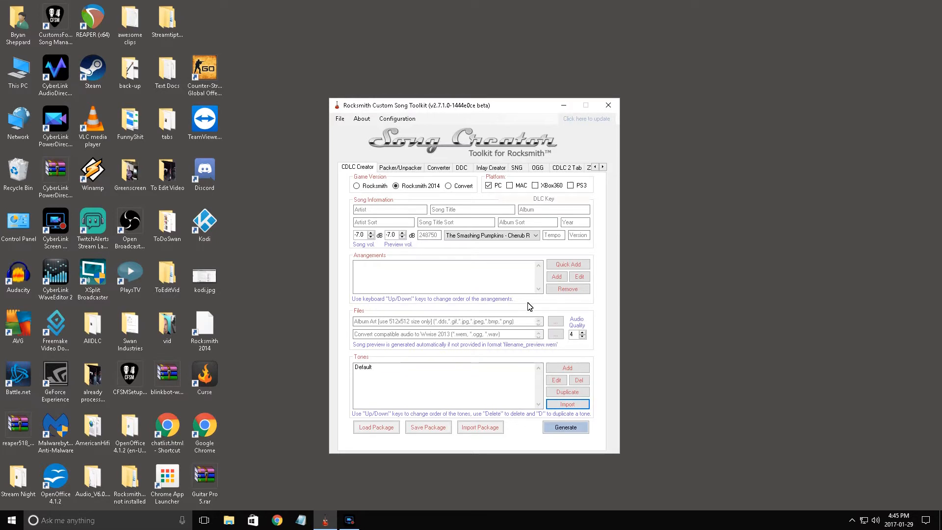
click(434, 226)
right_click(432, 230)
click(529, 304)
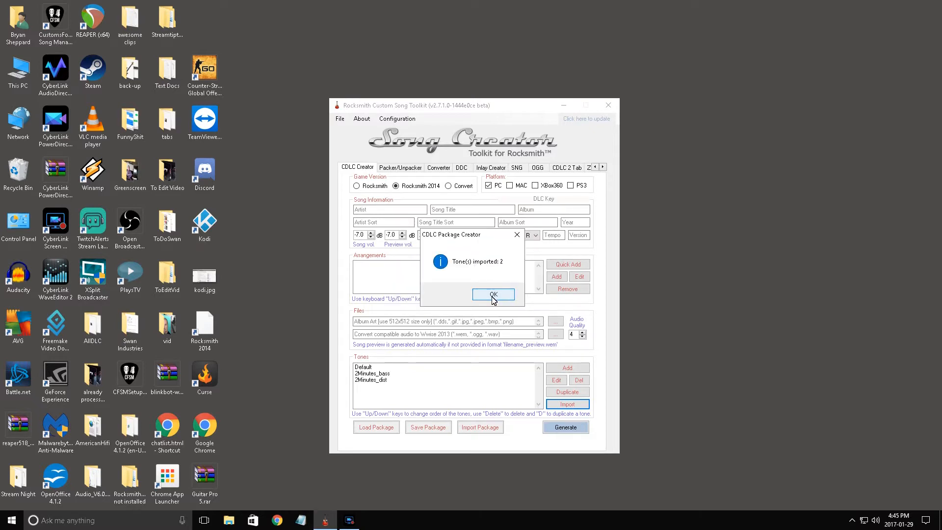
click(493, 295)
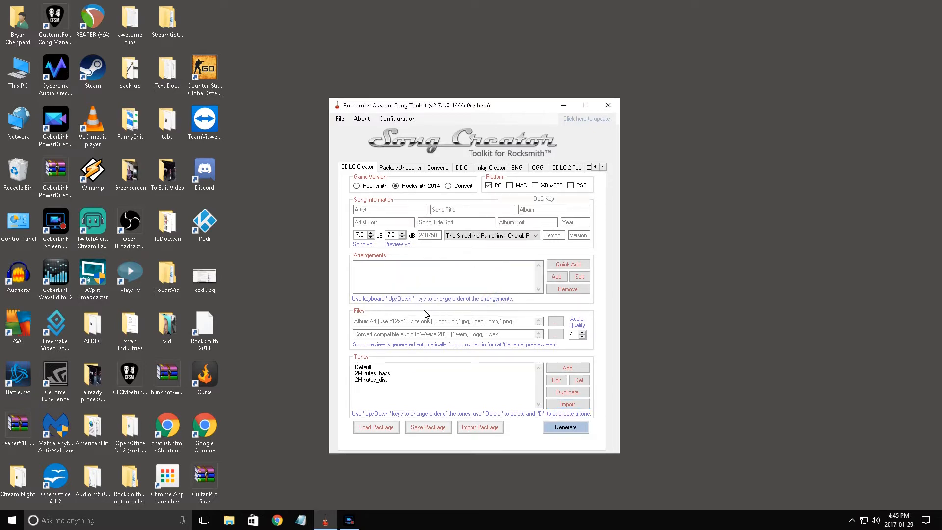
Open the imported 2Minutes_bass tone for editing to examine its amp, cabinet, rack and pedal setup.
click(379, 375)
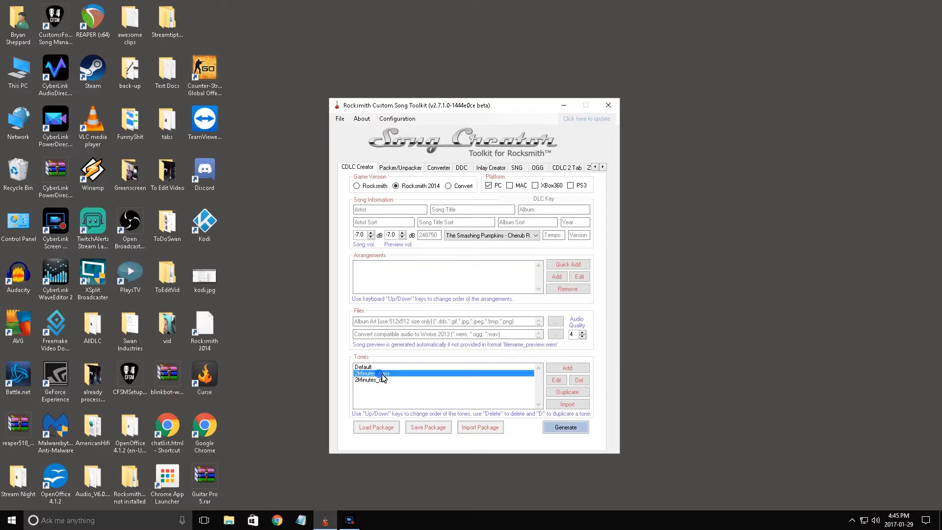
click(550, 383)
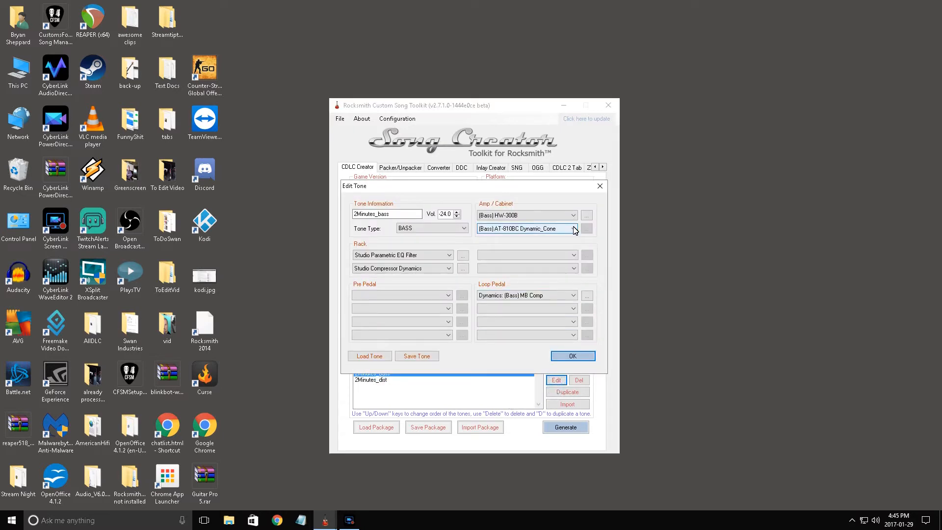